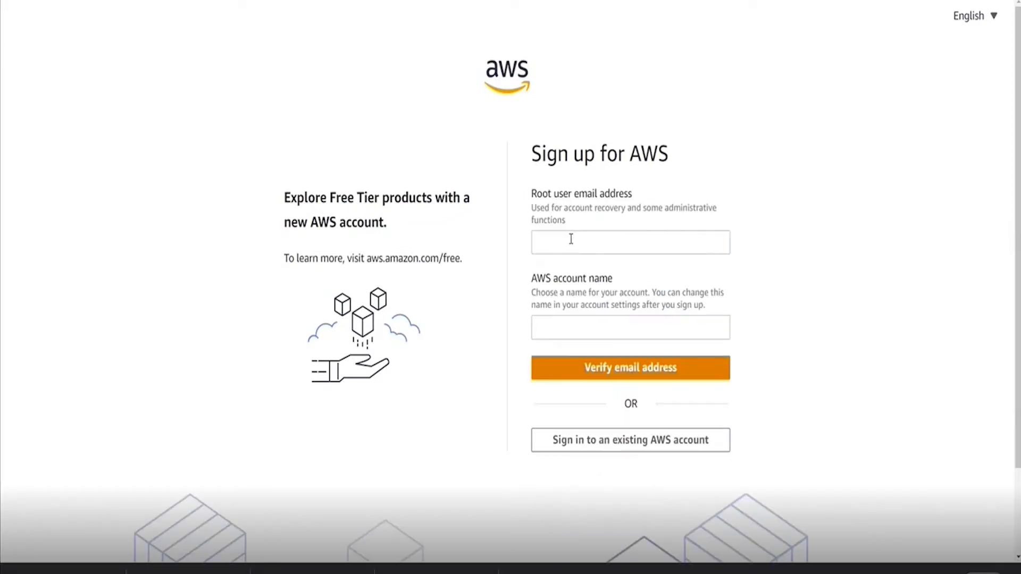
Confirm the emailed verification code and enter the contact phone number
left_click(570, 240)
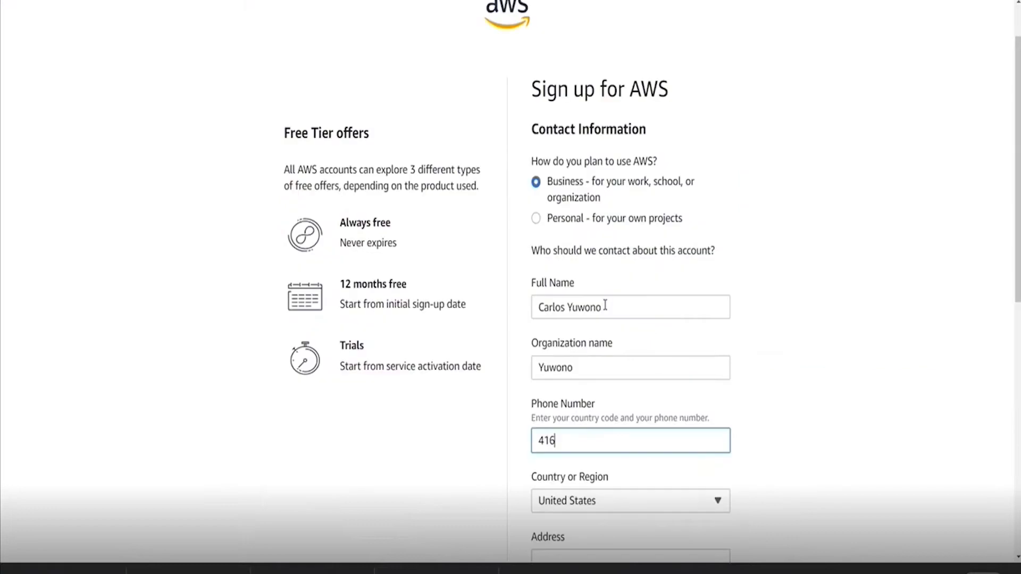
type("787")
key("BackSpace")
key("BackSpace")
key("BackSpace")
type("878")
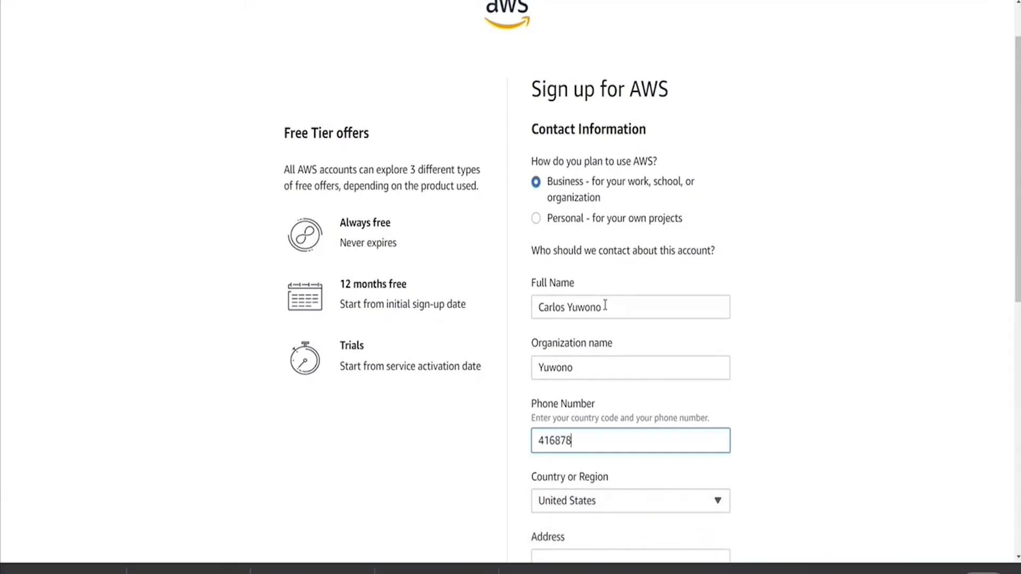
type("0147")
scroll(617, 326, "down", 2)
scroll(616, 319, "down", 2)
Select Canada as the country
left_click(613, 302)
type("c")
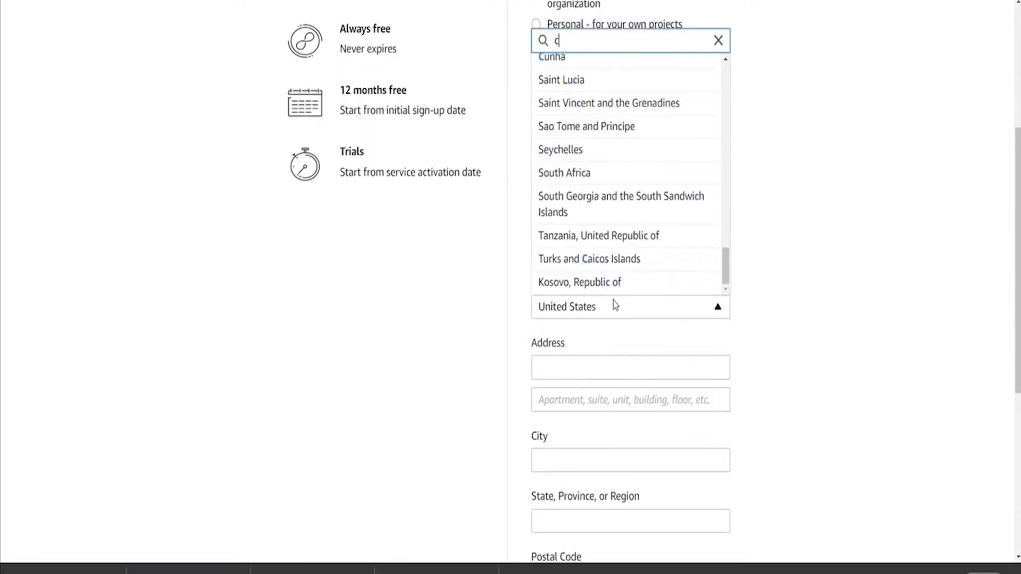
type("anada")
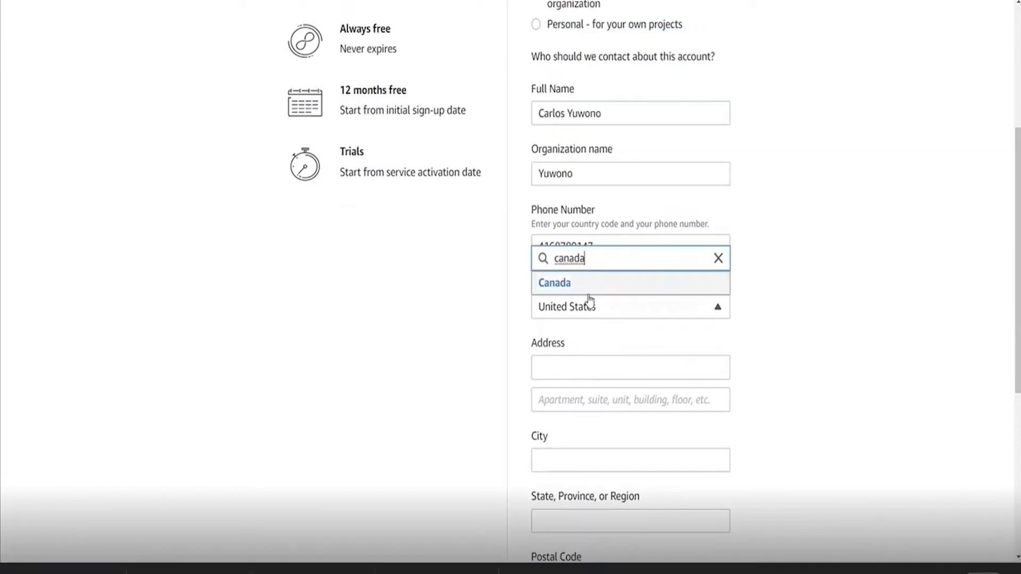
left_click(587, 294)
scroll(668, 301, "down", 5)
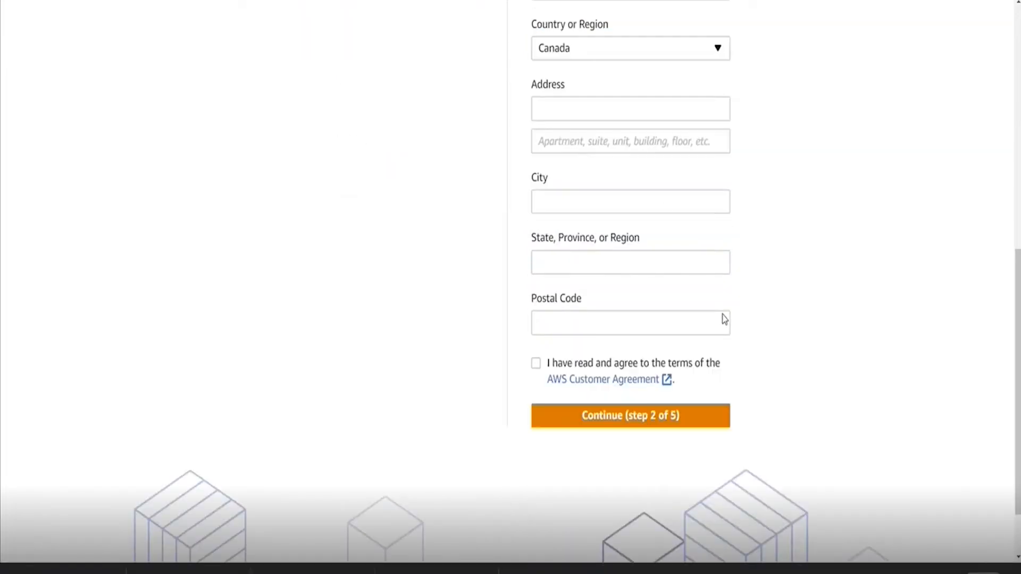
Fill in the street address, city, province and postal code, and accept the AWS Customer Agreement
left_click(618, 118)
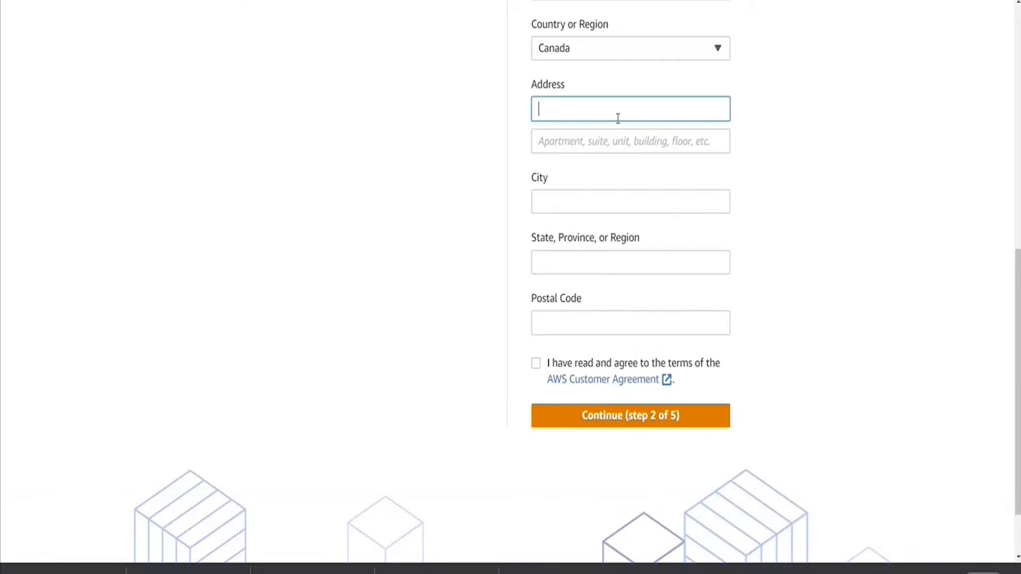
type("1 main st")
key("Tab")
key("Tab")
type("To")
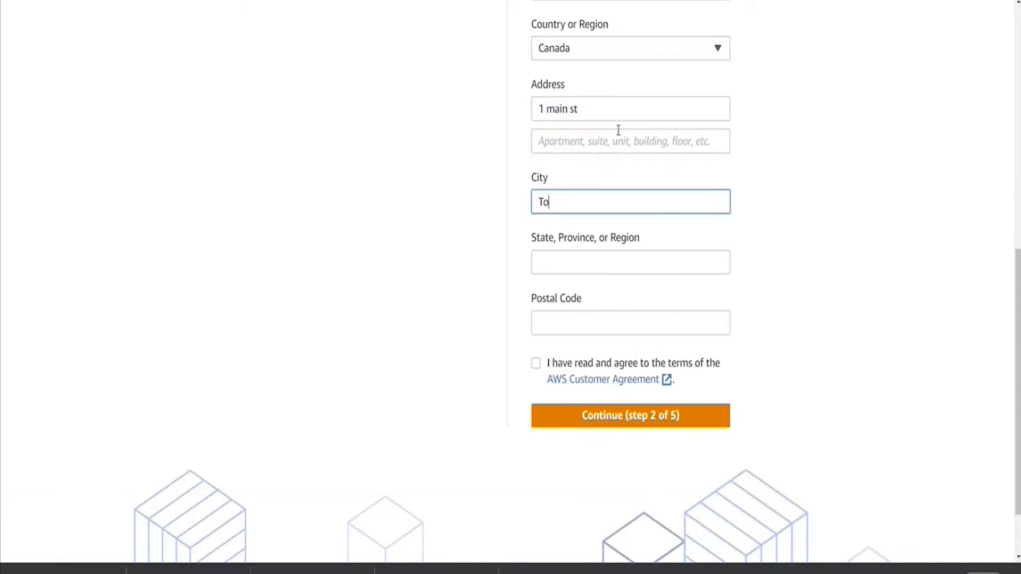
type("ronto")
key("Tab")
type("on")
key("Tab")
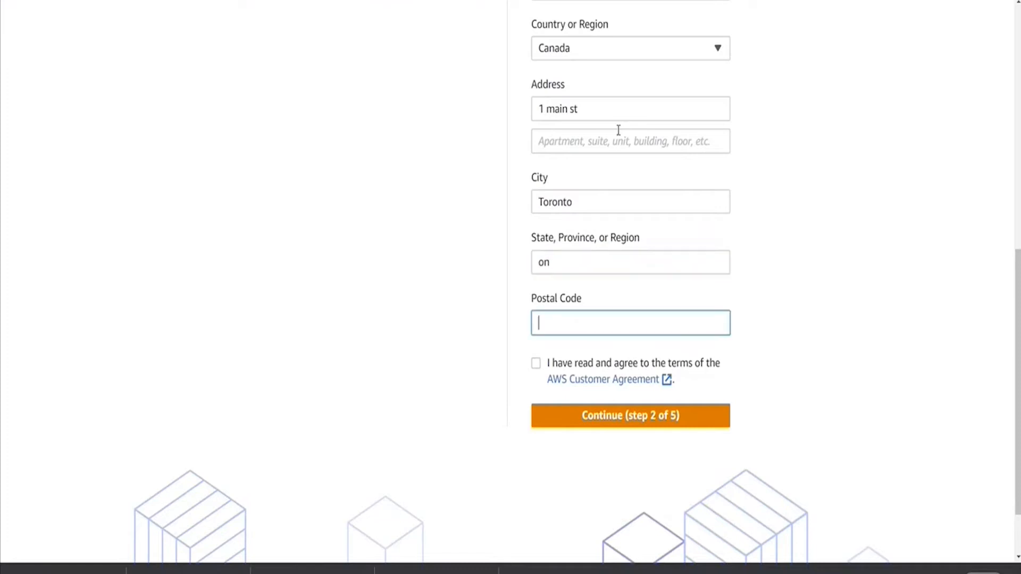
type("M2M2M2")
left_click(536, 367)
Submit the contact details, look over the Billing Information page, then focus the root user email field
left_click(641, 422)
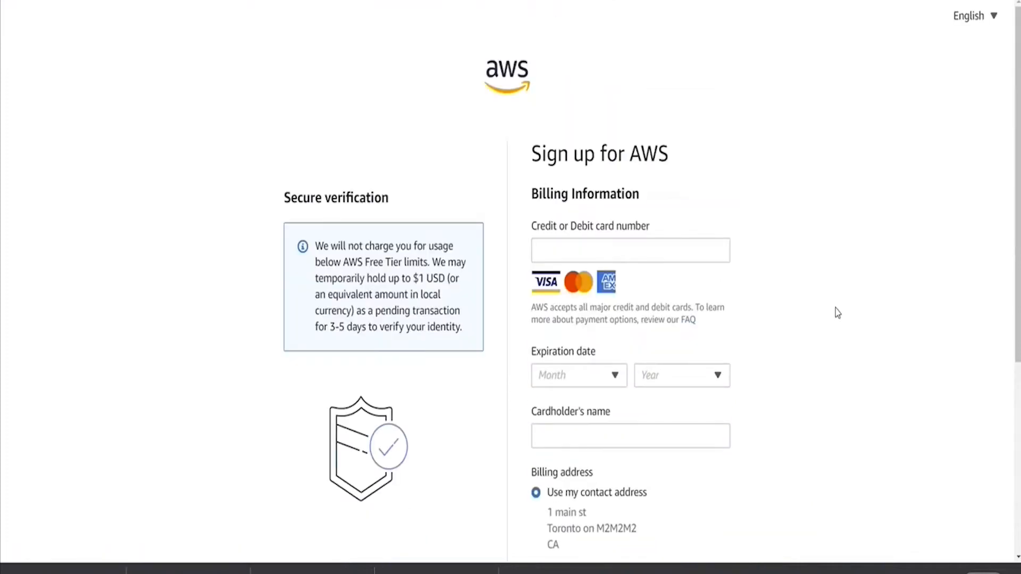
scroll(835, 311, "down", 5)
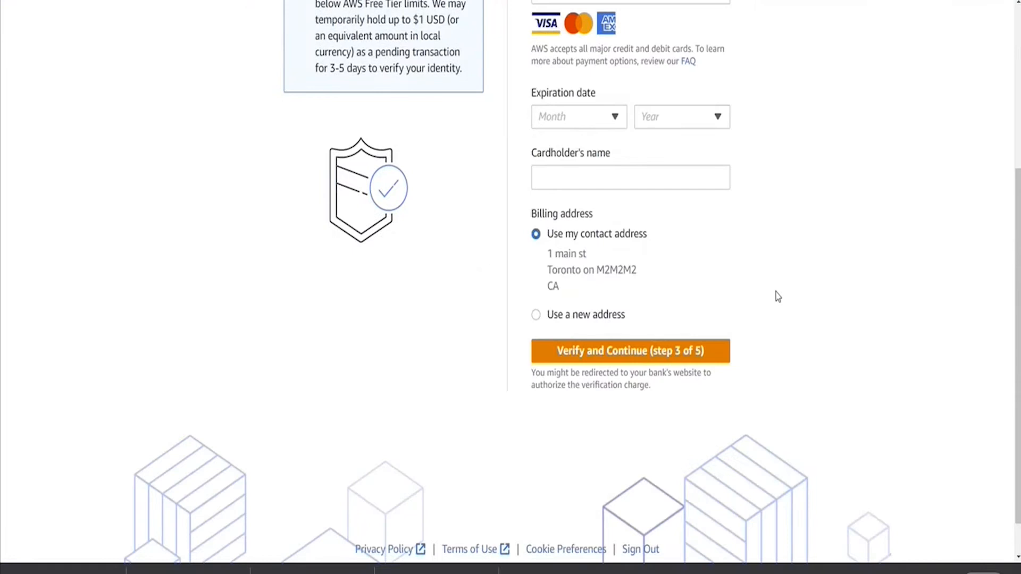
scroll(609, 322, "up", 5)
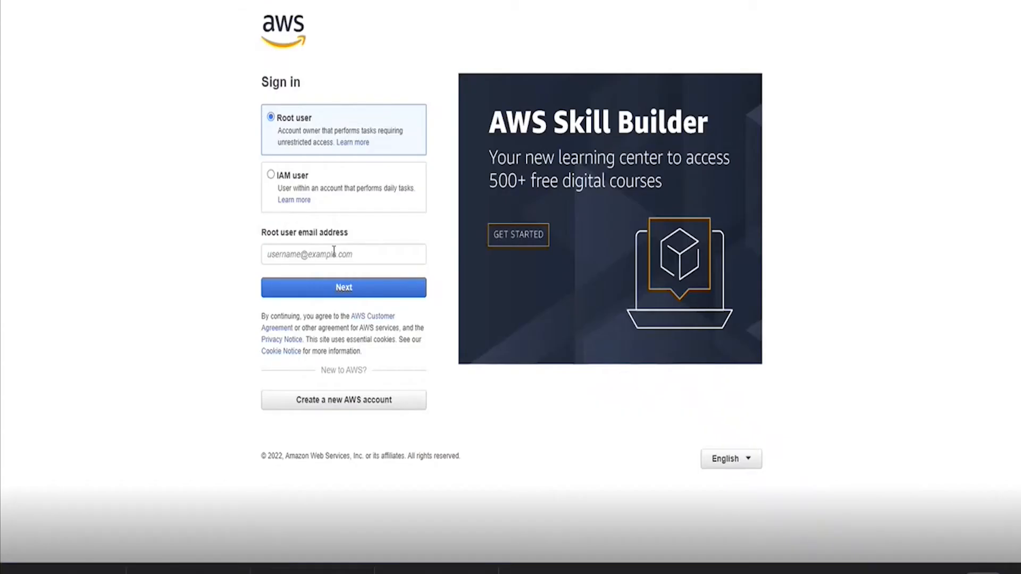
left_click(335, 249)
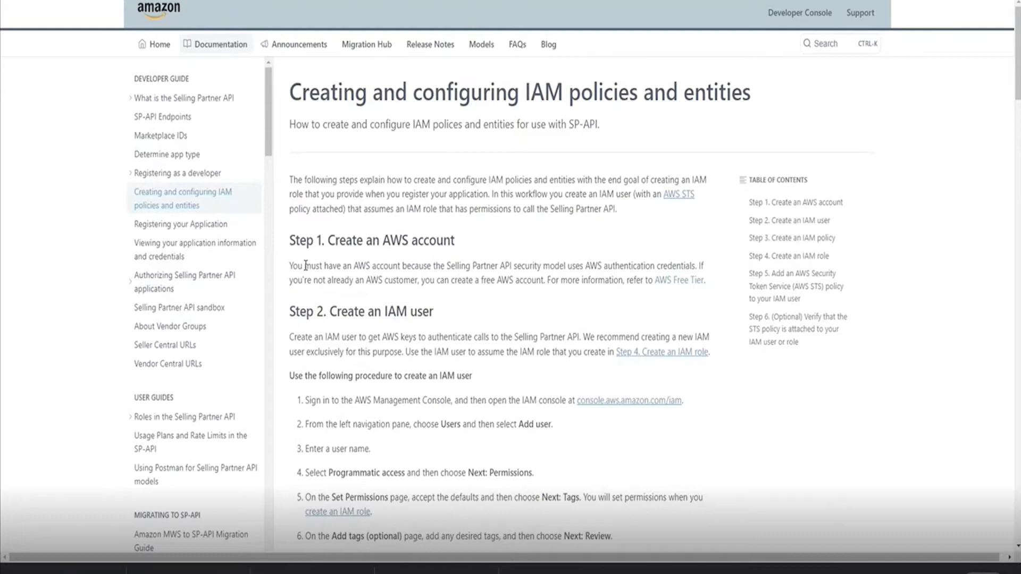
Autofill the root user email from the password manager and continue to the password step
left_click_drag(304, 266, 480, 280)
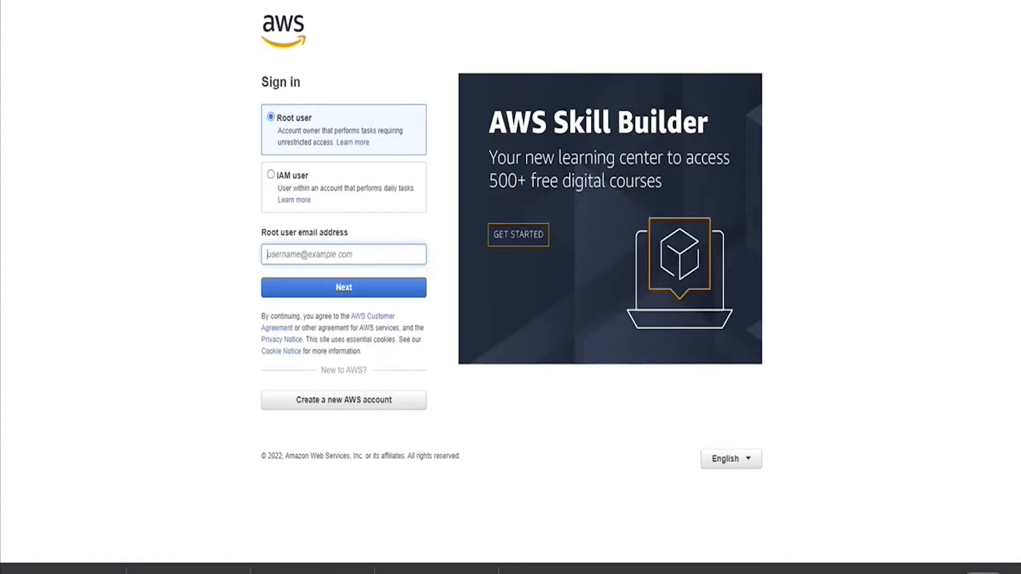
left_click(917, 16)
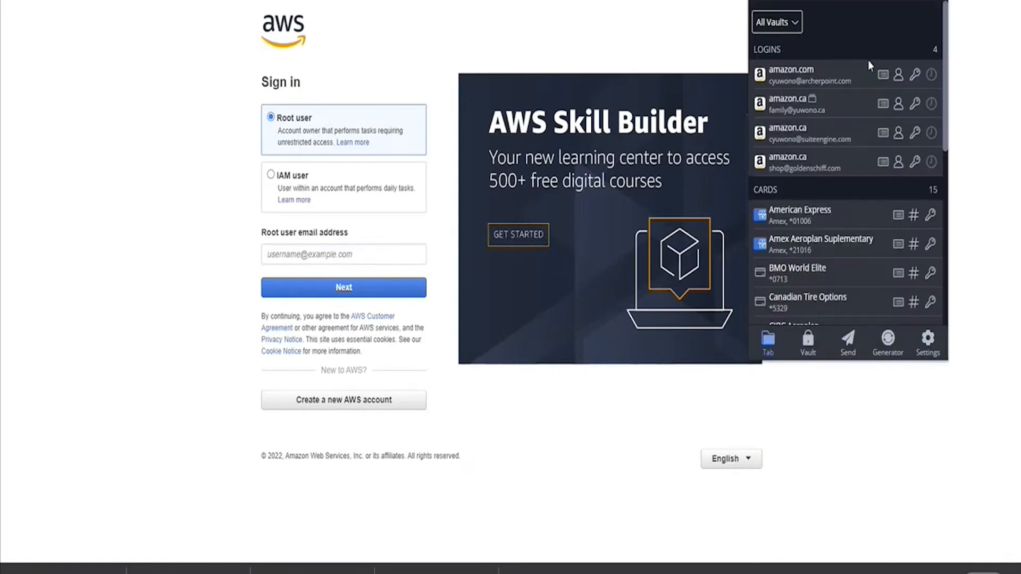
left_click(838, 142)
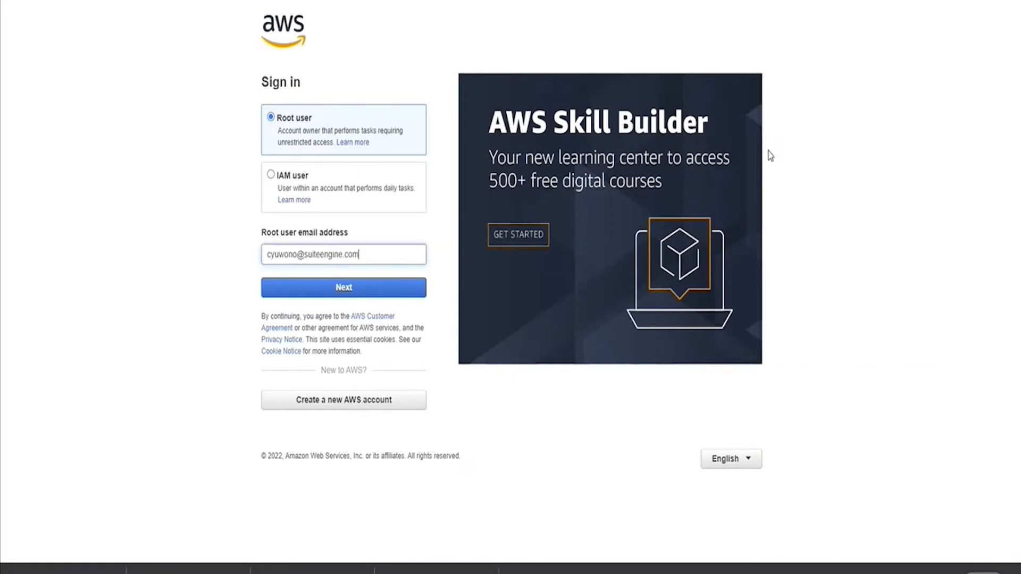
left_click(371, 290)
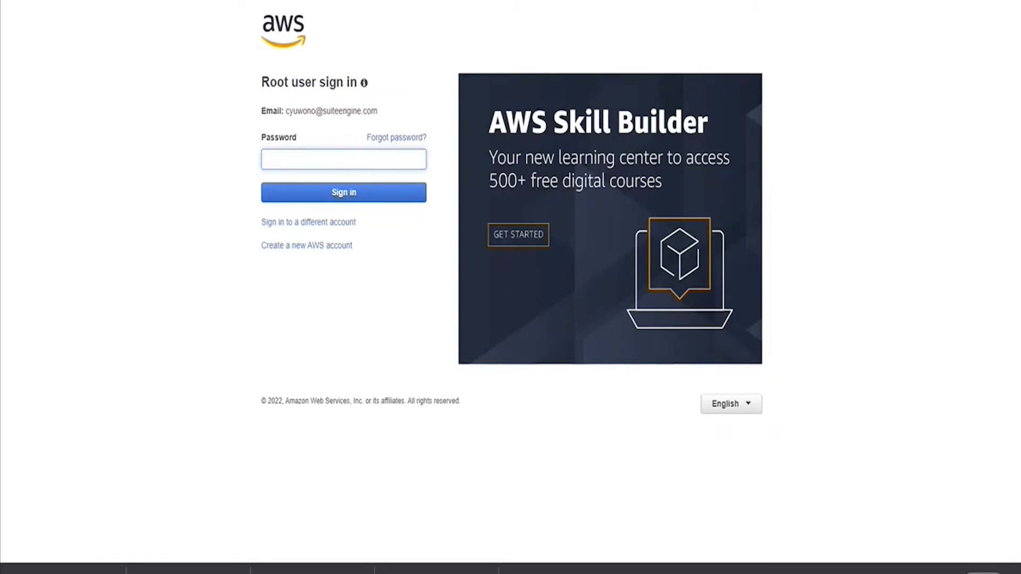
Autofill the saved account password and sign in as the root user
left_click(936, 2)
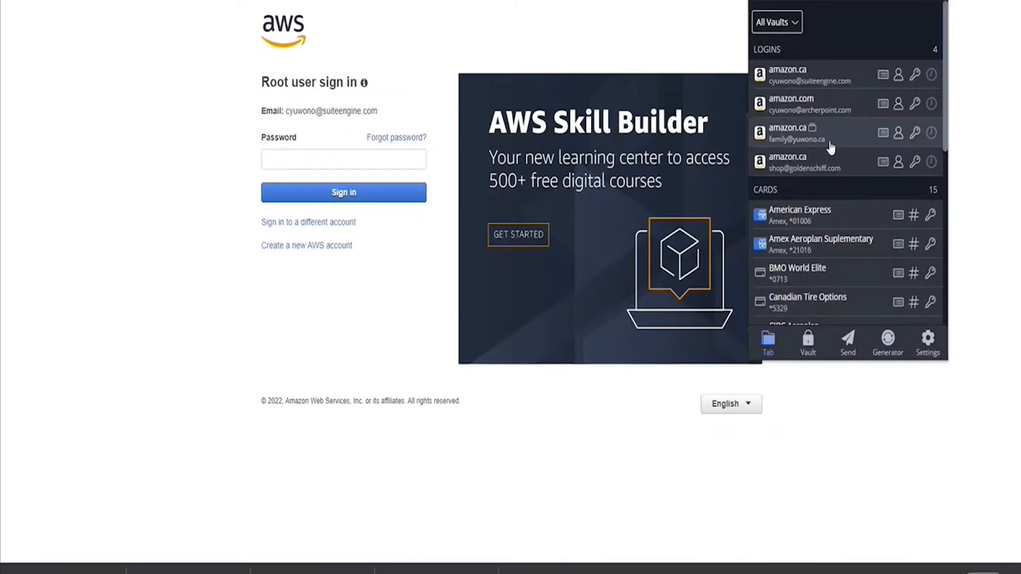
left_click(832, 80)
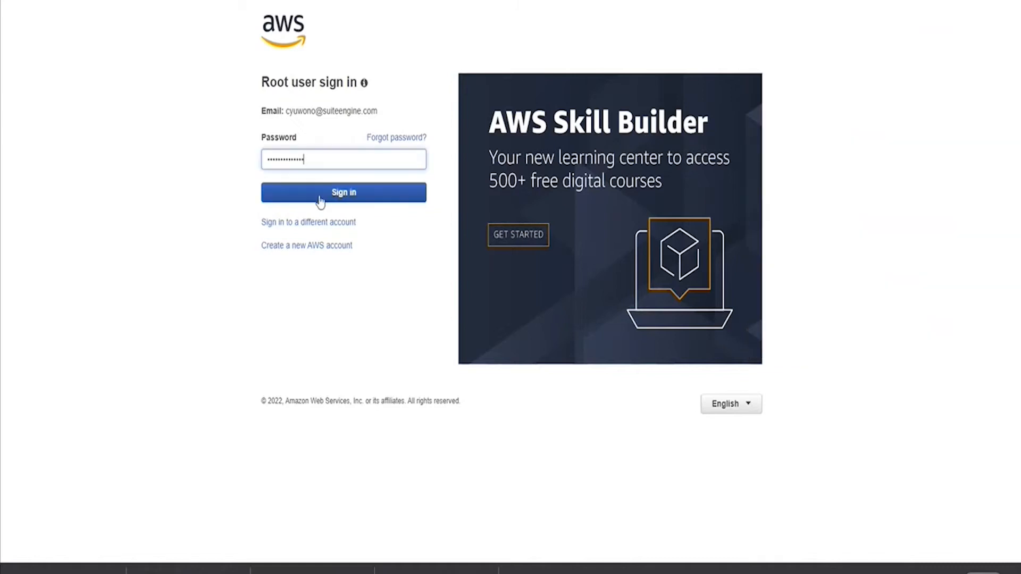
left_click(320, 197)
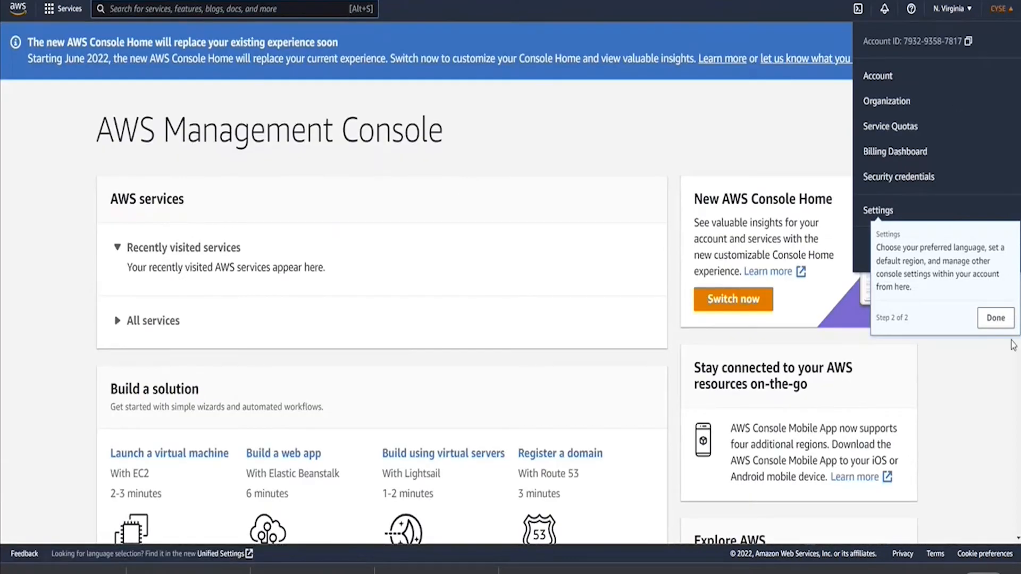
Dismiss the settings tour tip and close the account menu in the console
left_click(995, 318)
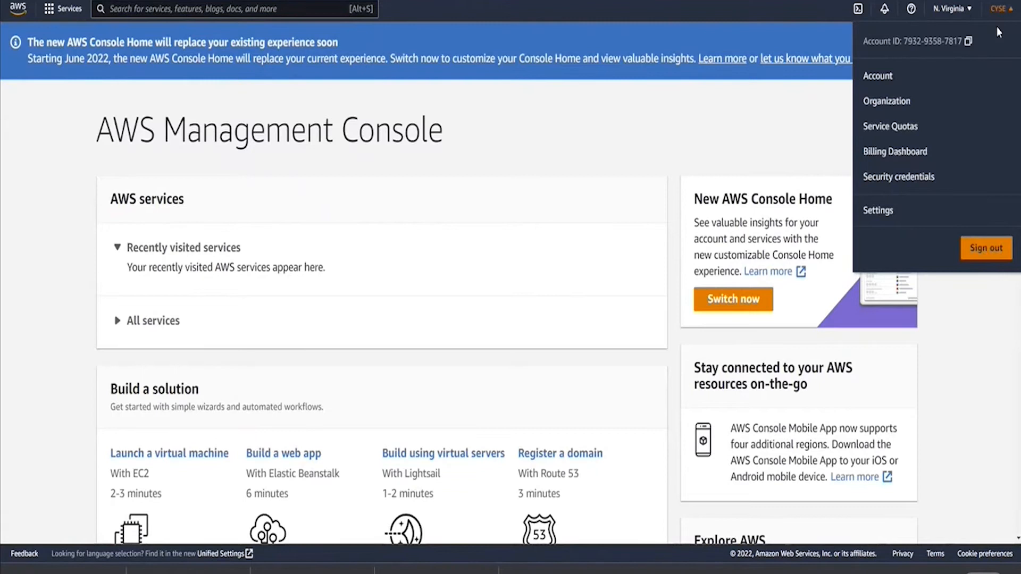
left_click(700, 151)
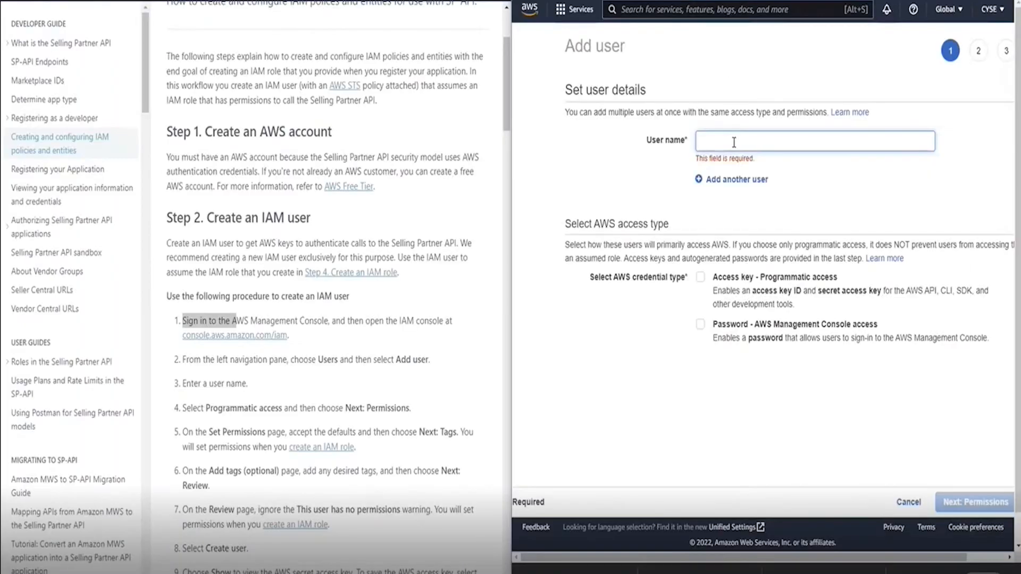
Name the new IAM user suiteengine and give it programmatic access
type("Suite")
key("BackSpace")
key("BackSpace")
key("BackSpace")
key("BackSpace")
key("BackSpace")
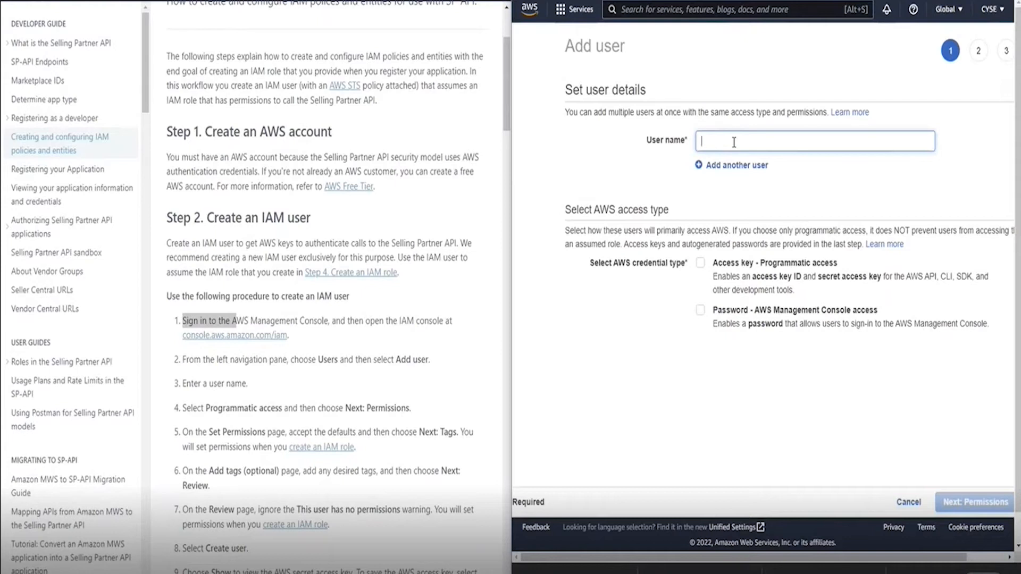
type("suiteengine")
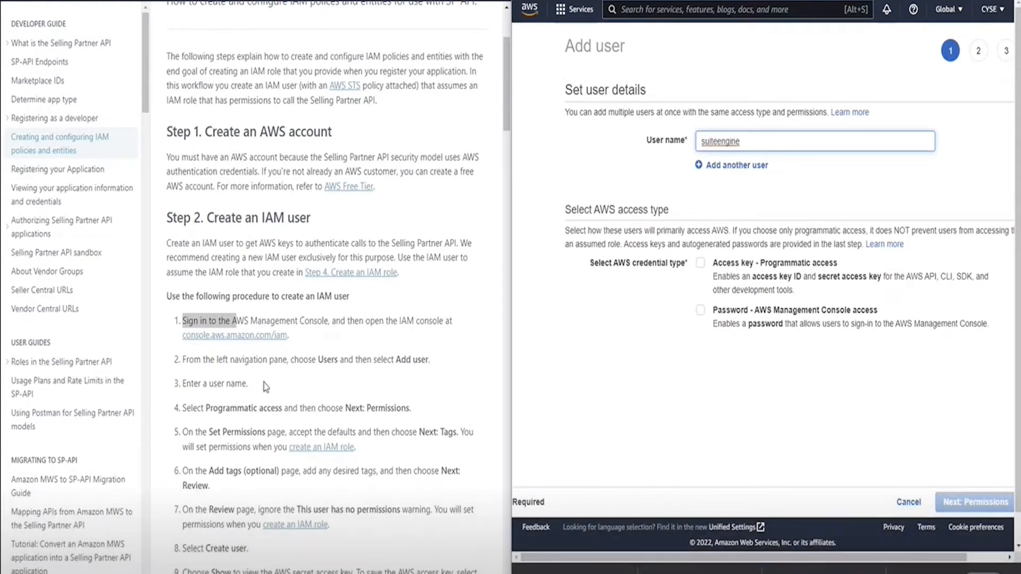
left_click_drag(264, 360, 273, 387)
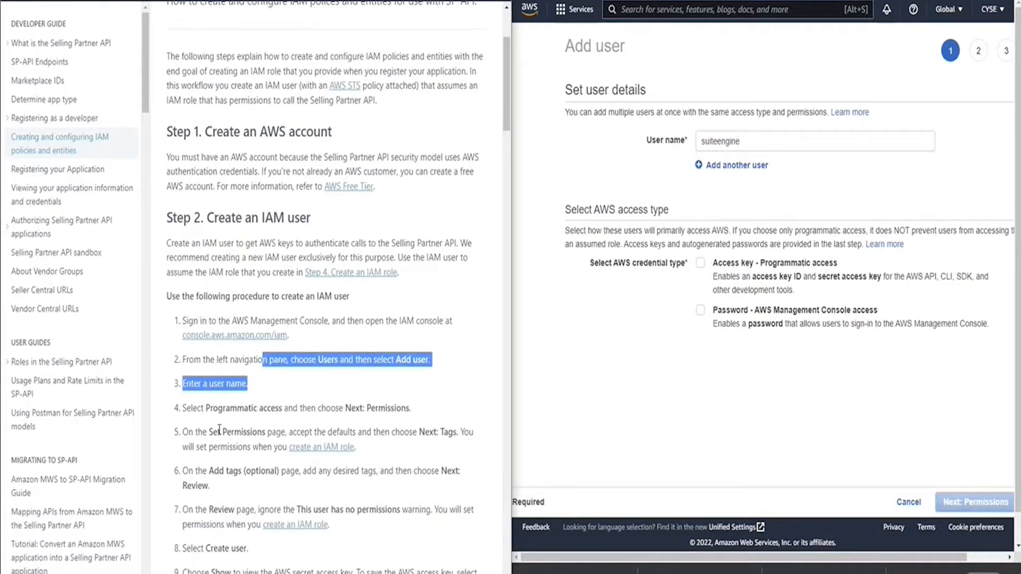
left_click_drag(411, 408, 220, 407)
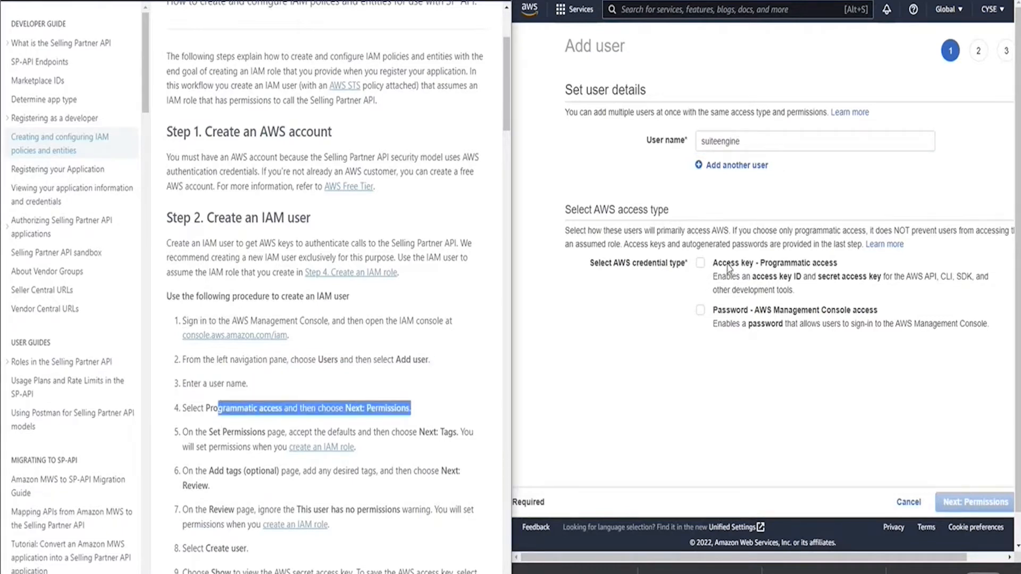
left_click(700, 267)
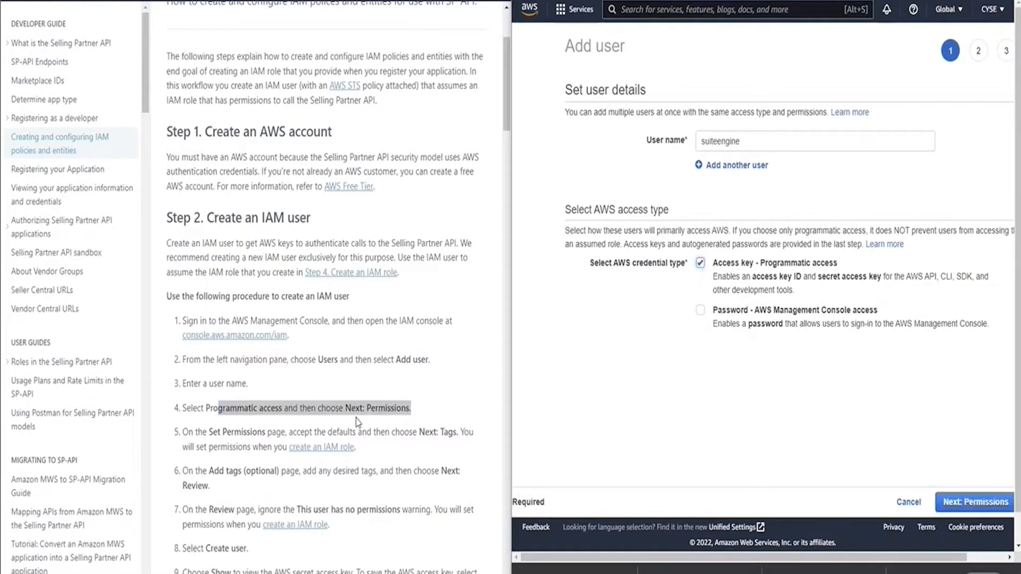
Accept default permissions and tags, then start a Notepad note with 'User :'
left_click(977, 505)
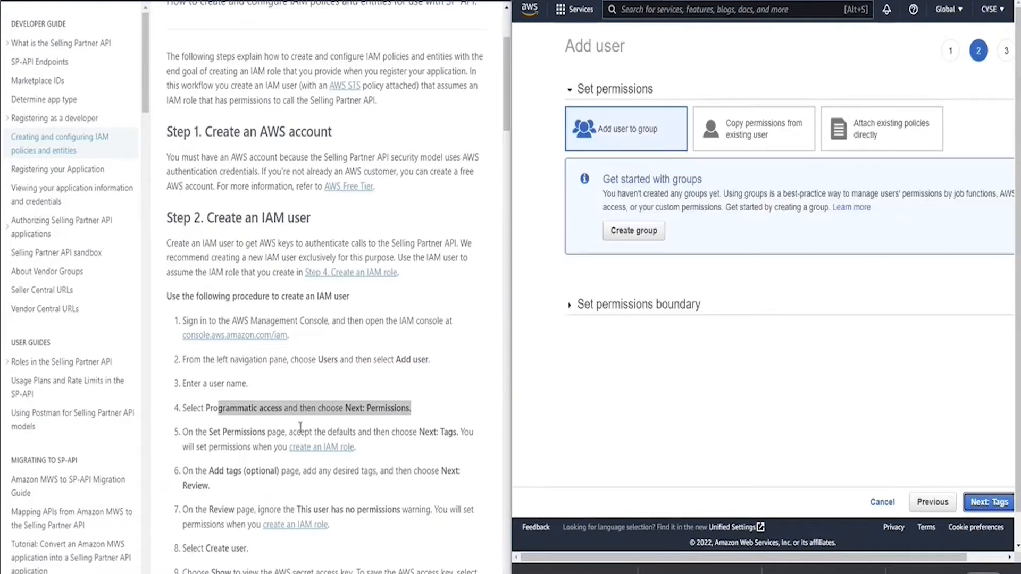
left_click_drag(305, 432, 396, 434)
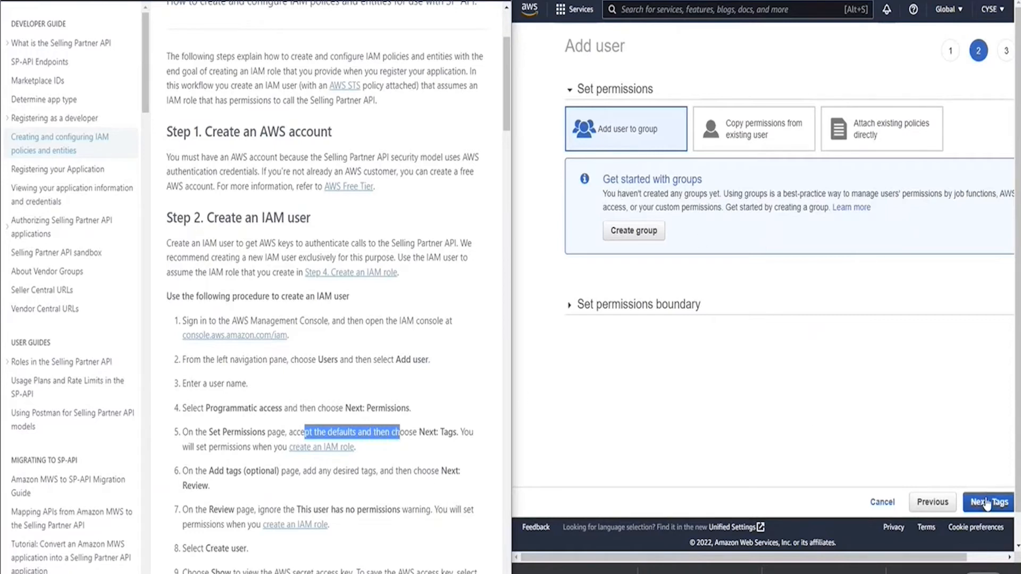
left_click(656, 317)
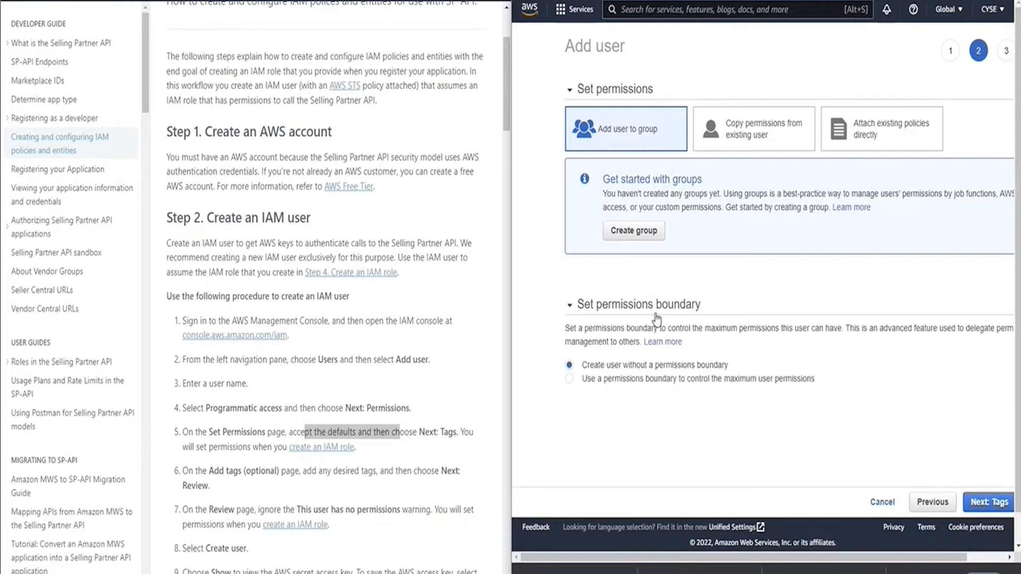
left_click(983, 504)
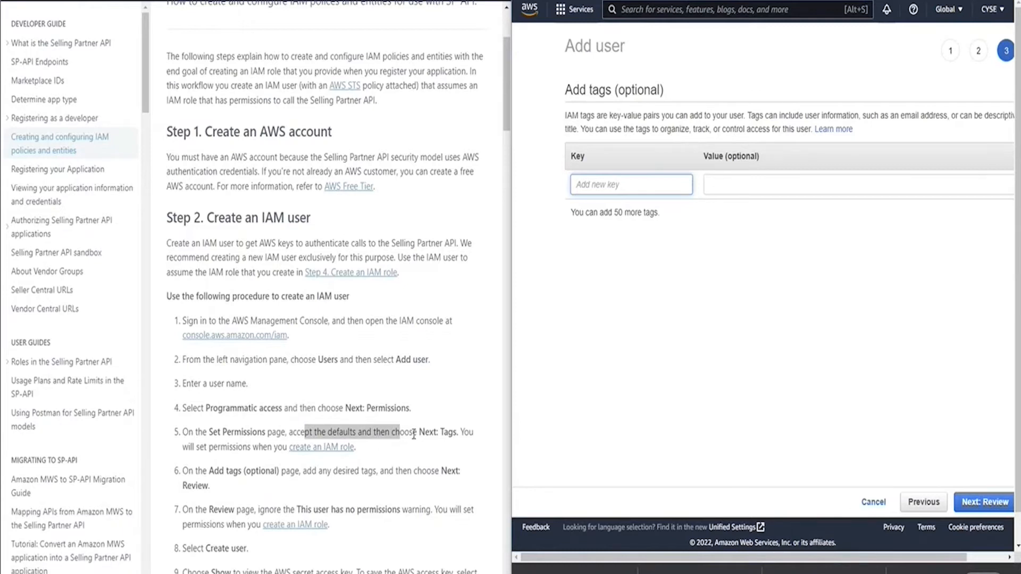
scroll(412, 437, "down", 1)
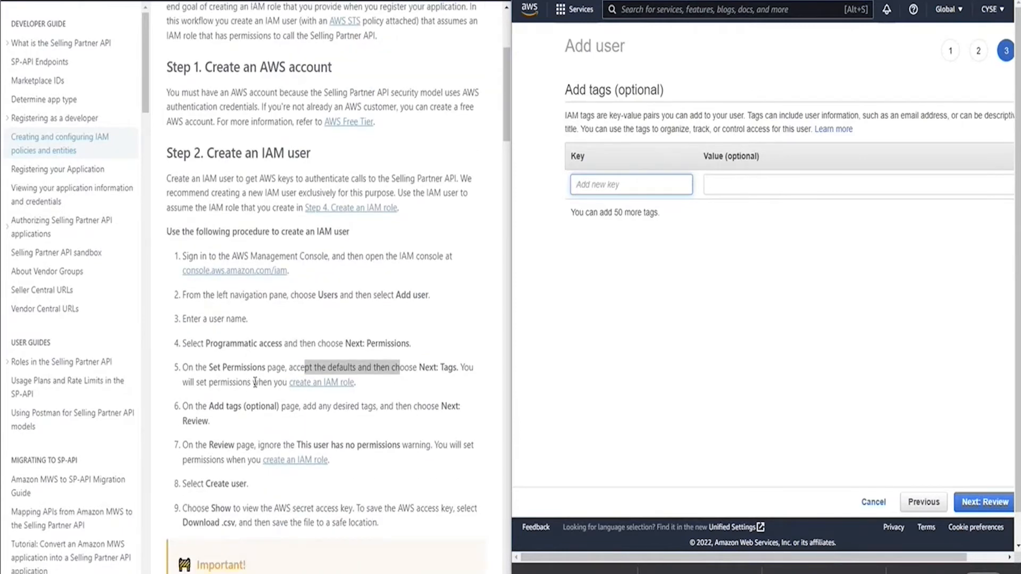
type("U")
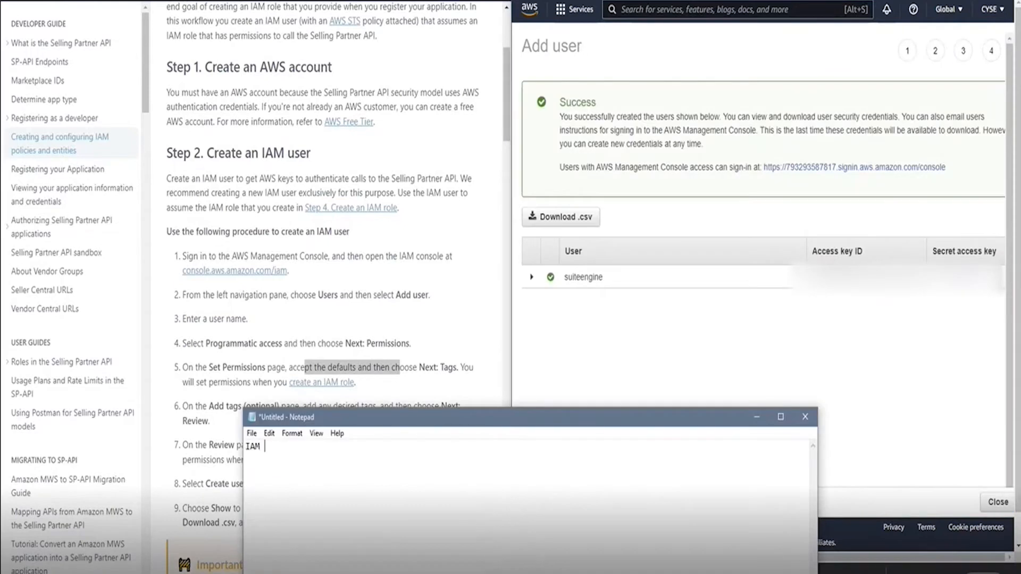
type("ser :")
Make the Notepad label 'User (Access Key Id):' and open suiteengine from the Users list
key("Left")
type("(Access Key Id)")
left_click(741, 323)
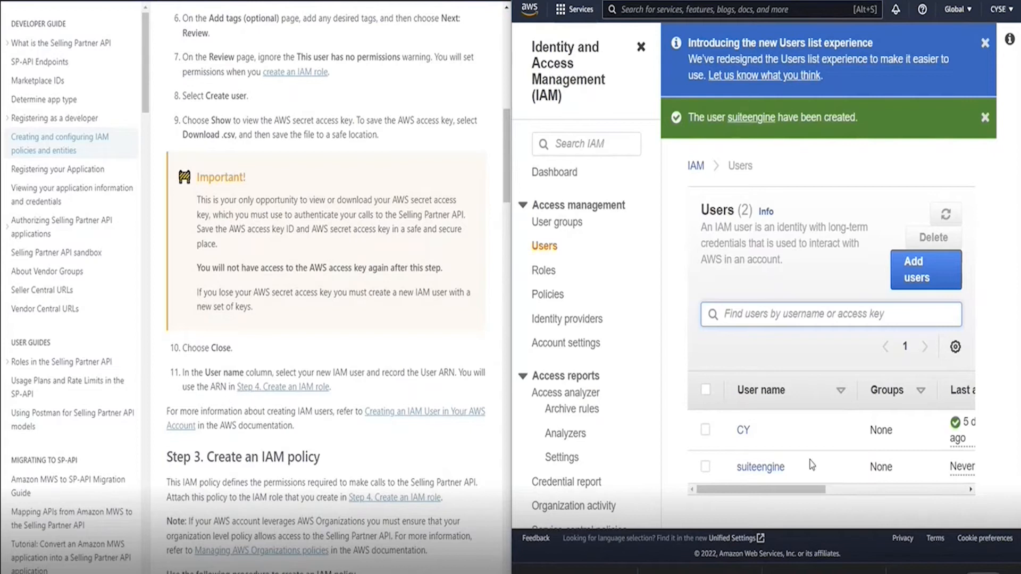
left_click_drag(796, 493, 715, 510)
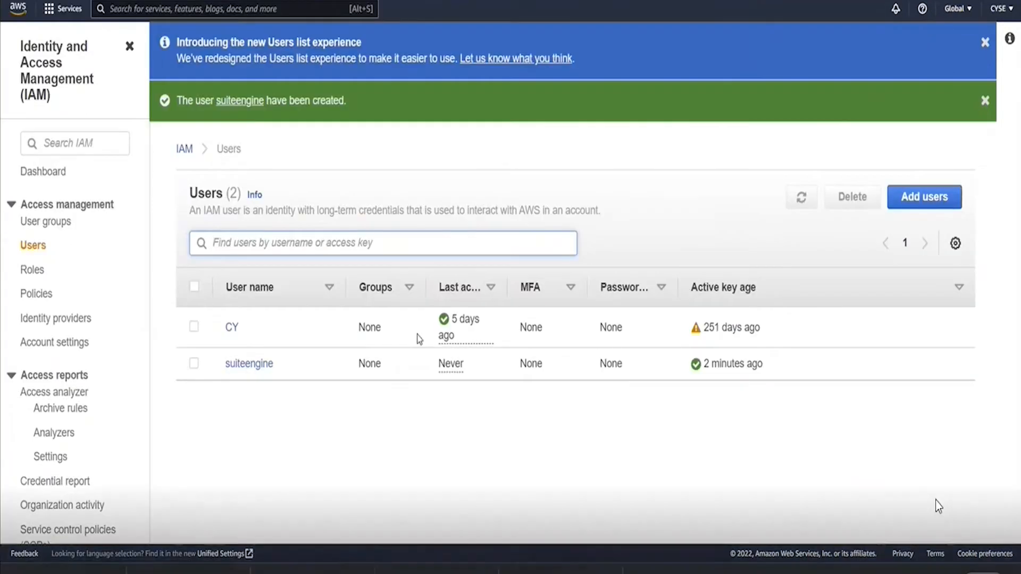
left_click(249, 364)
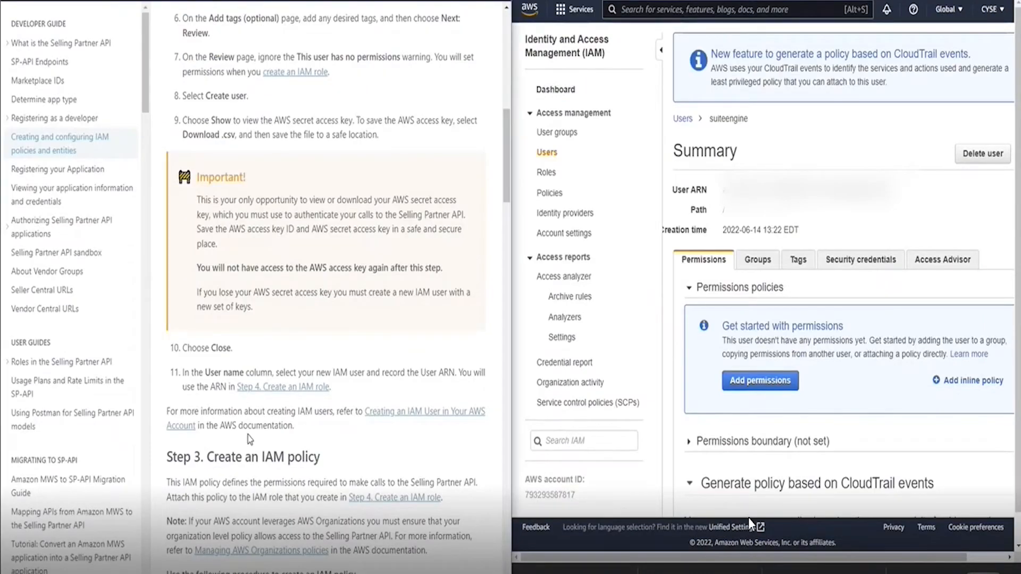
Start a new IAM policy from the Policies page
scroll(265, 447, "down", 4)
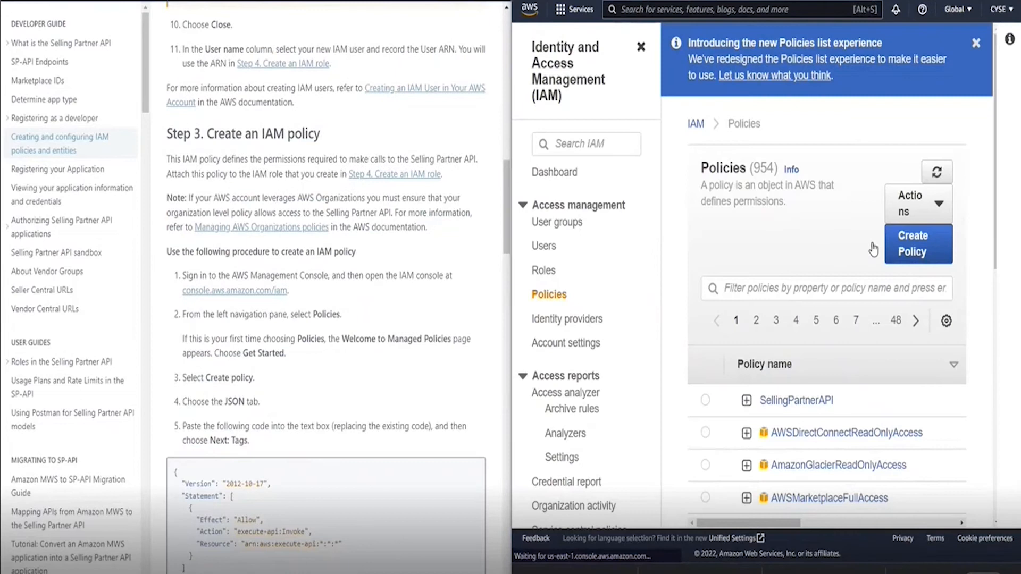
left_click(872, 249)
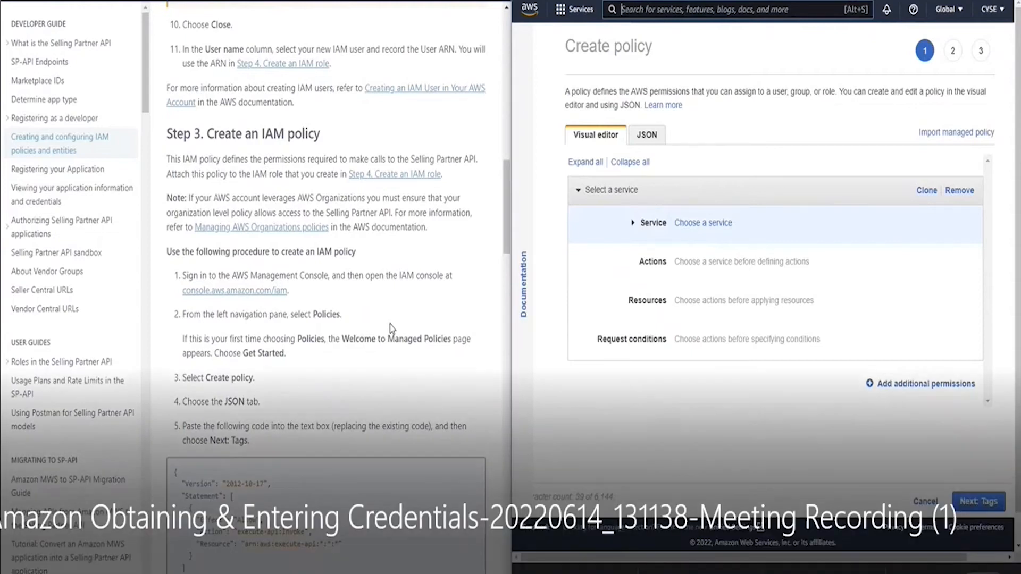
Replace the policy JSON with the guide's execute-api:Invoke Allow policy and continue to tags
scroll(211, 242, "down", 3)
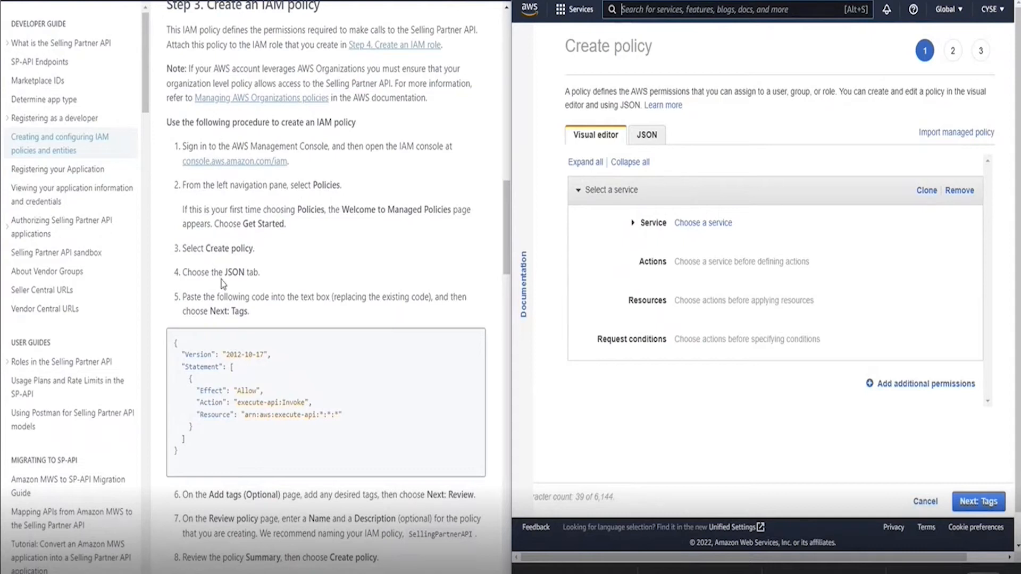
left_click(647, 140)
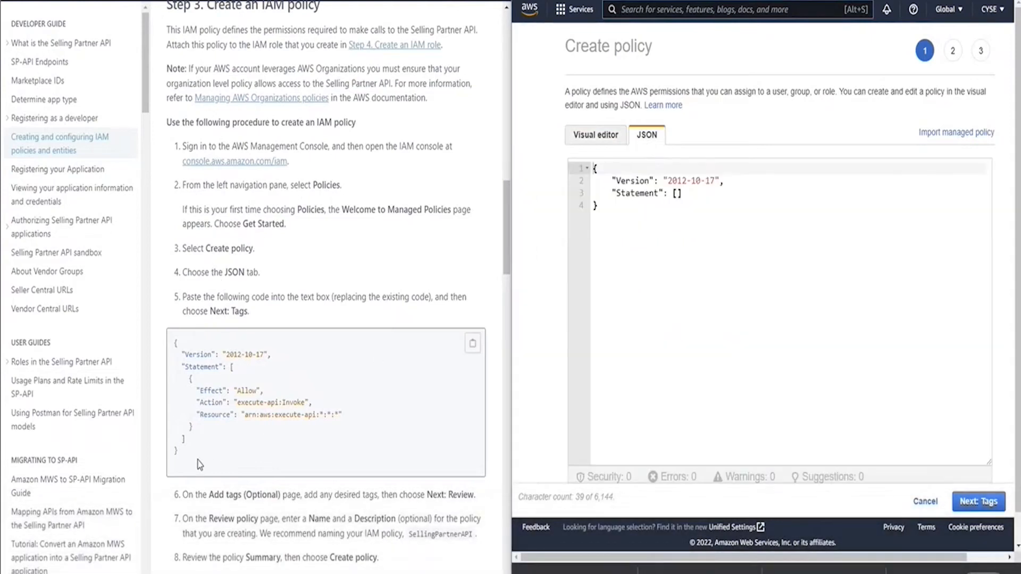
left_click_drag(184, 451, 176, 341)
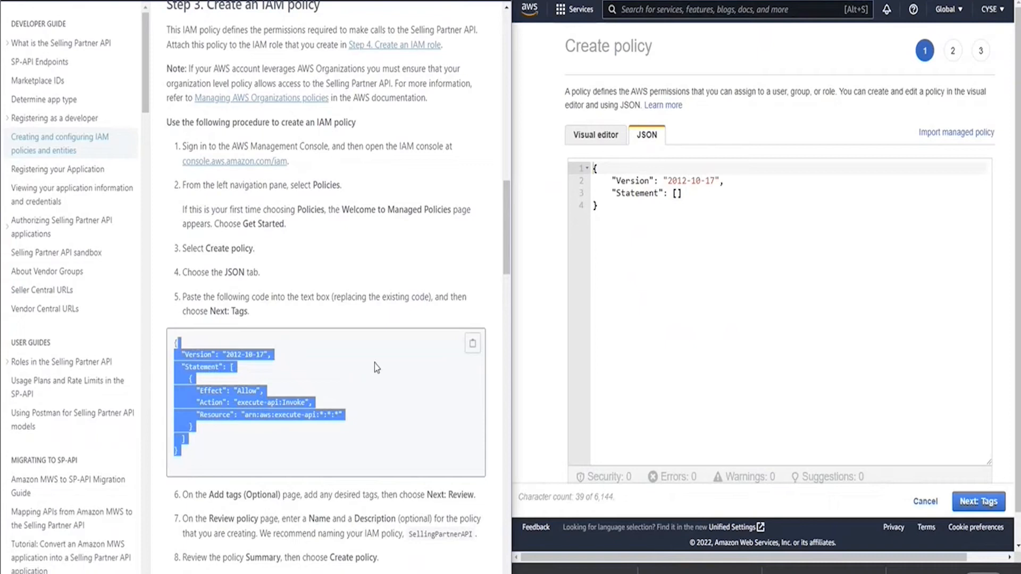
left_click(473, 346)
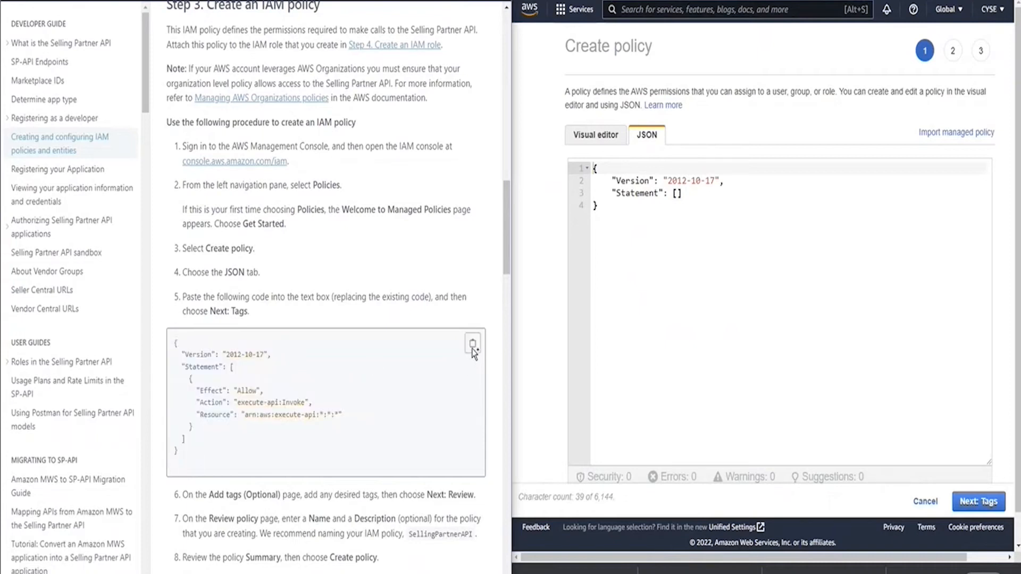
left_click(663, 256)
key("ctrl+a")
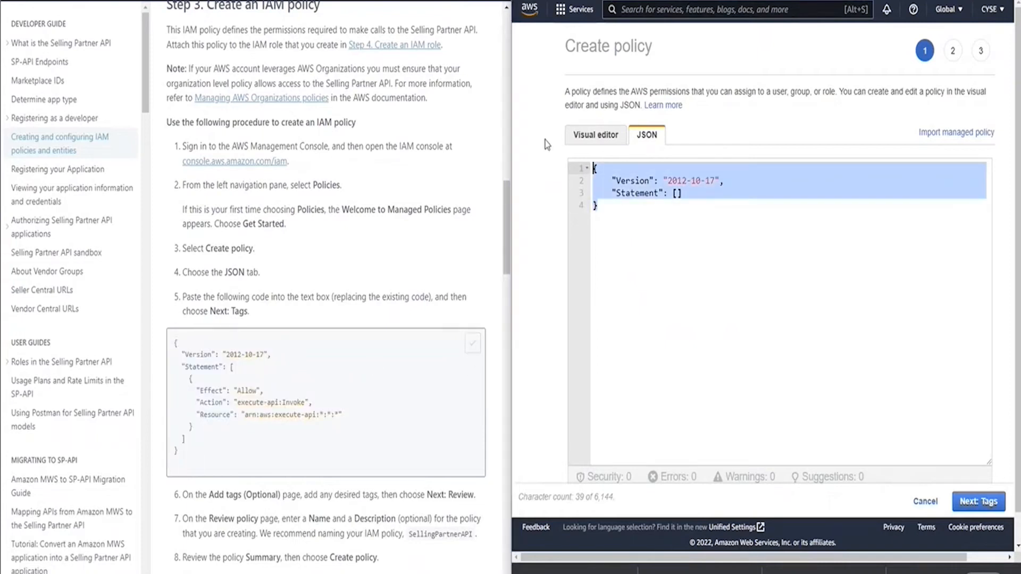
key("BackSpace")
key("ctrl+v")
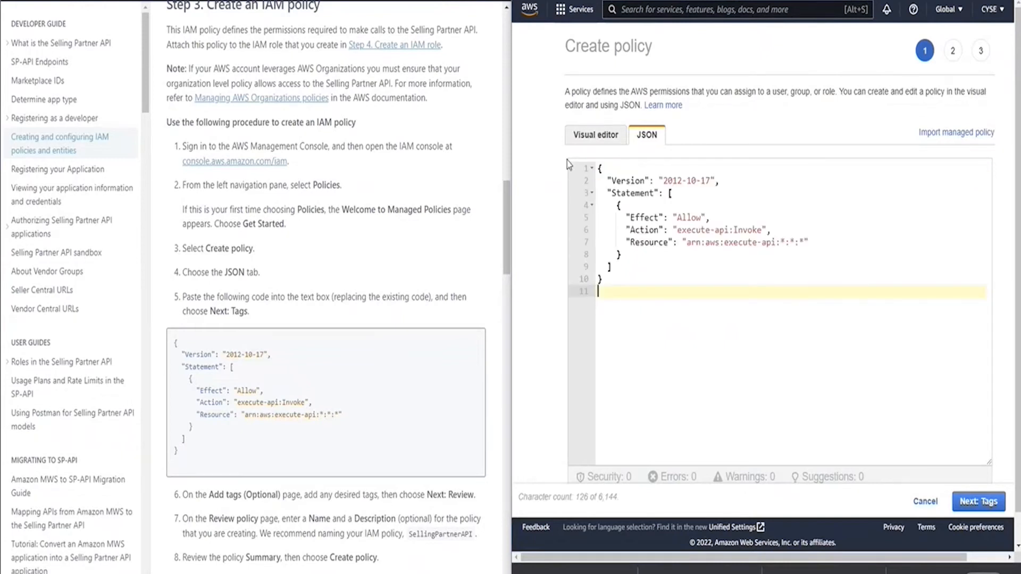
scroll(279, 313, "down", 5)
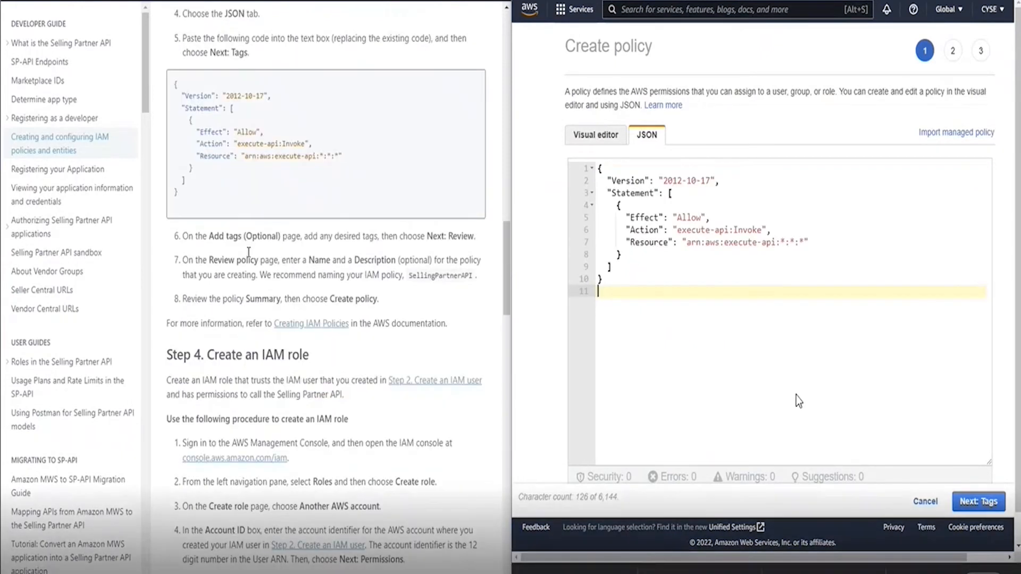
left_click(985, 503)
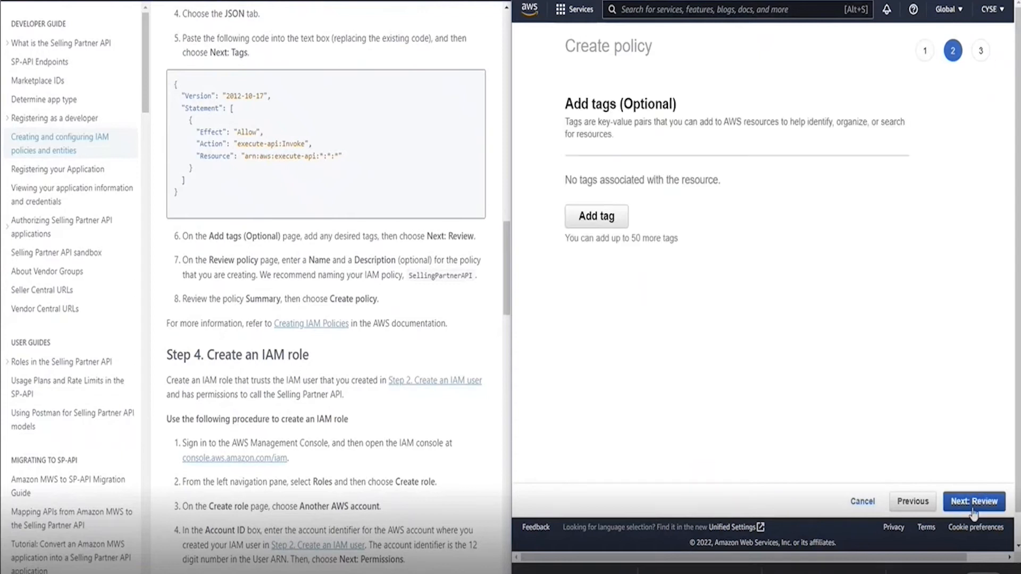
On the review step, paste SuiteEngine_SellingPartnerAPI_Policy into the policy name field
left_click(974, 501)
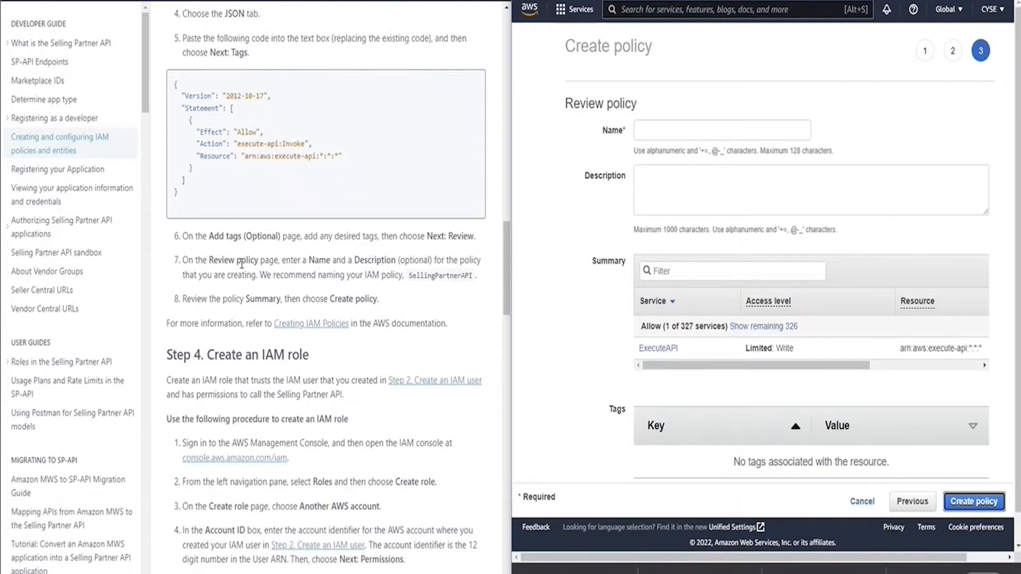
double_click(424, 274)
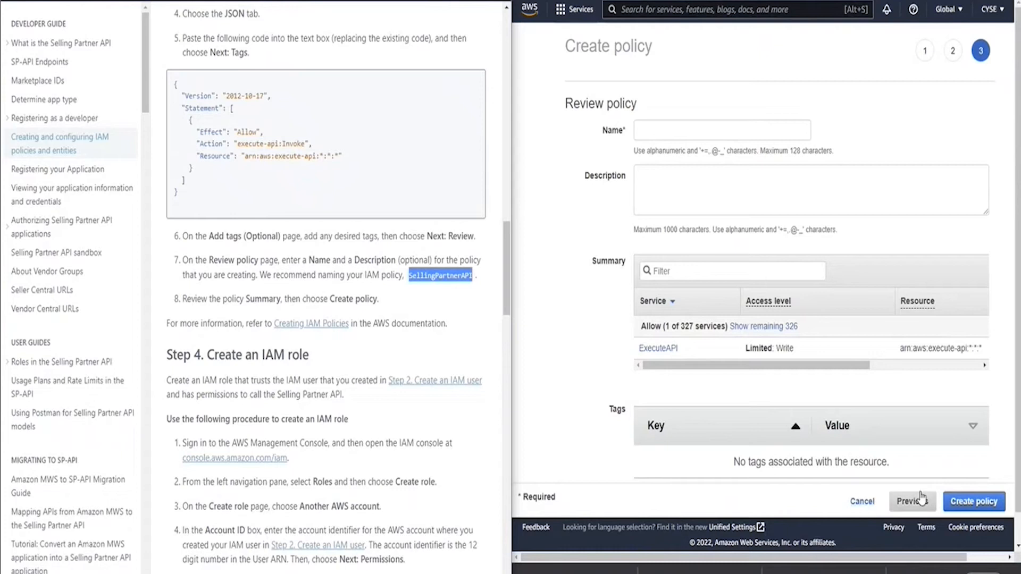
left_click(682, 124)
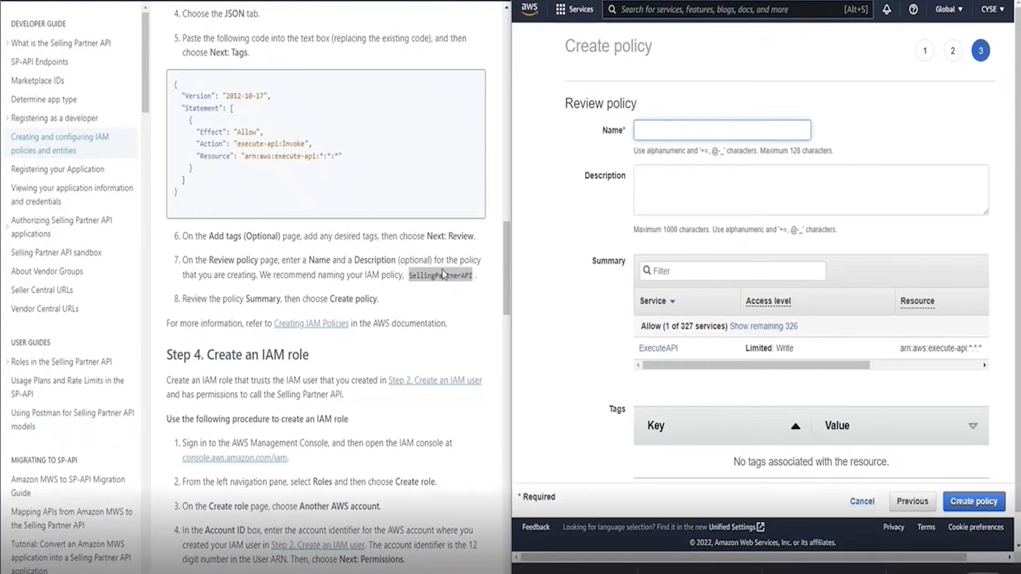
key("ctrl+v")
key("ctrl+a")
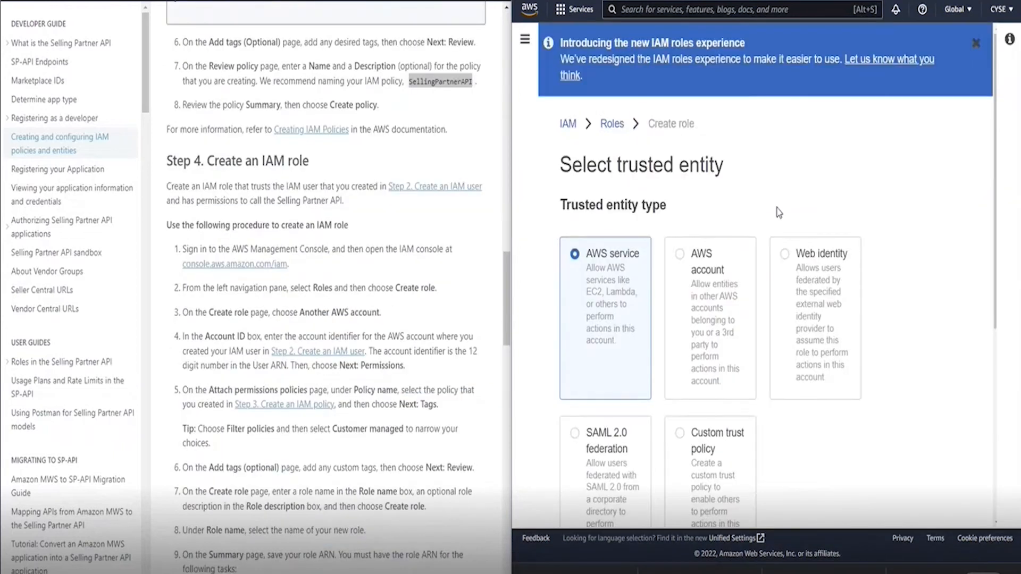
scroll(710, 218, "down", 3)
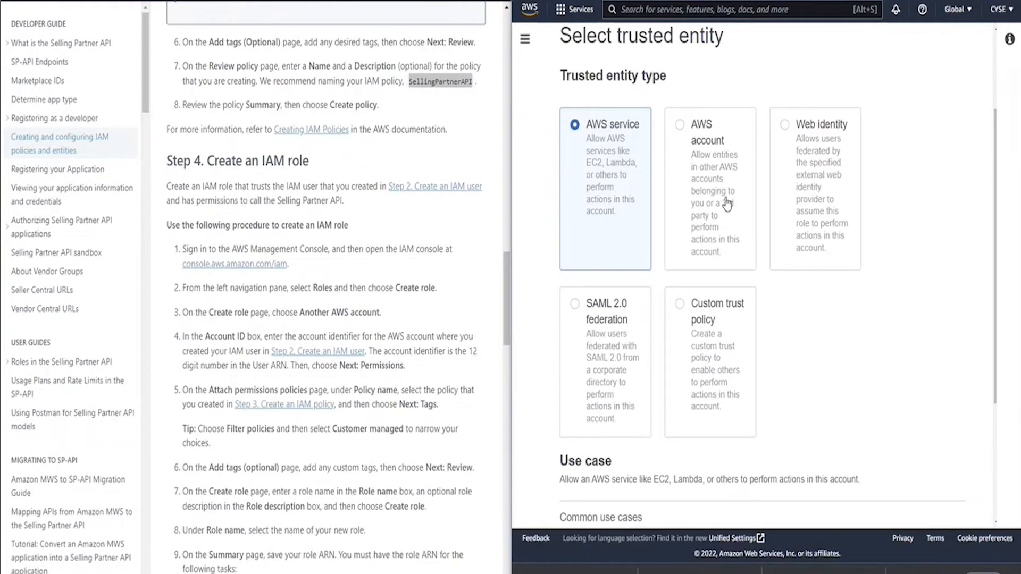
Scroll through the Create role trusted entity options to review them
scroll(726, 259, "down", 3)
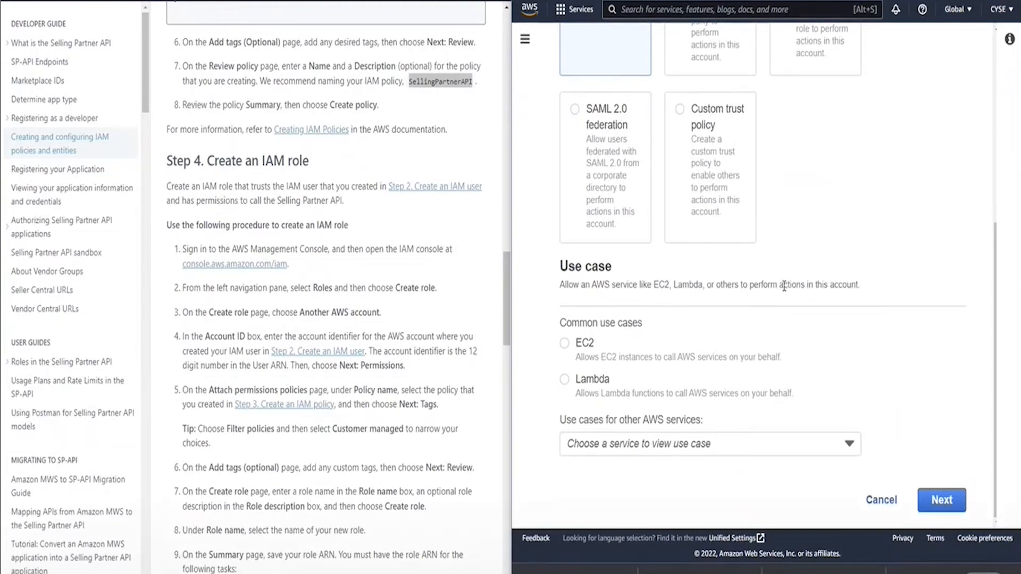
scroll(786, 287, "up", 3)
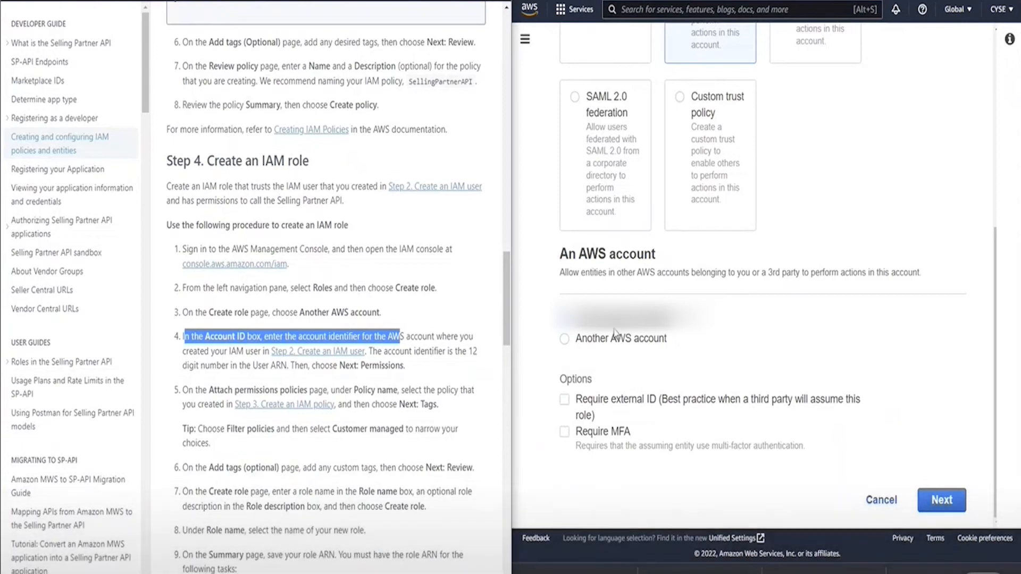
left_click(653, 325)
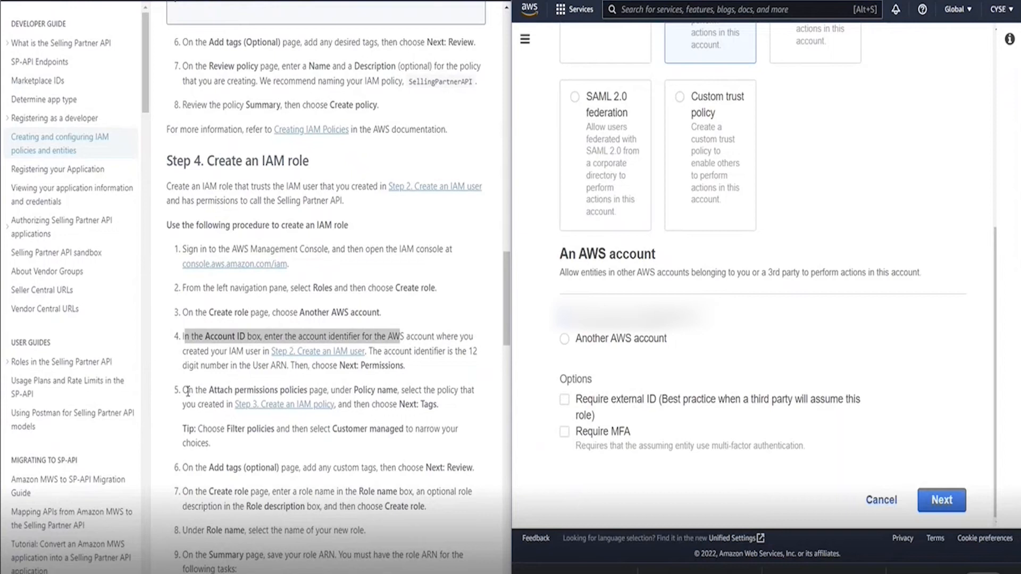
left_click_drag(188, 390, 365, 390)
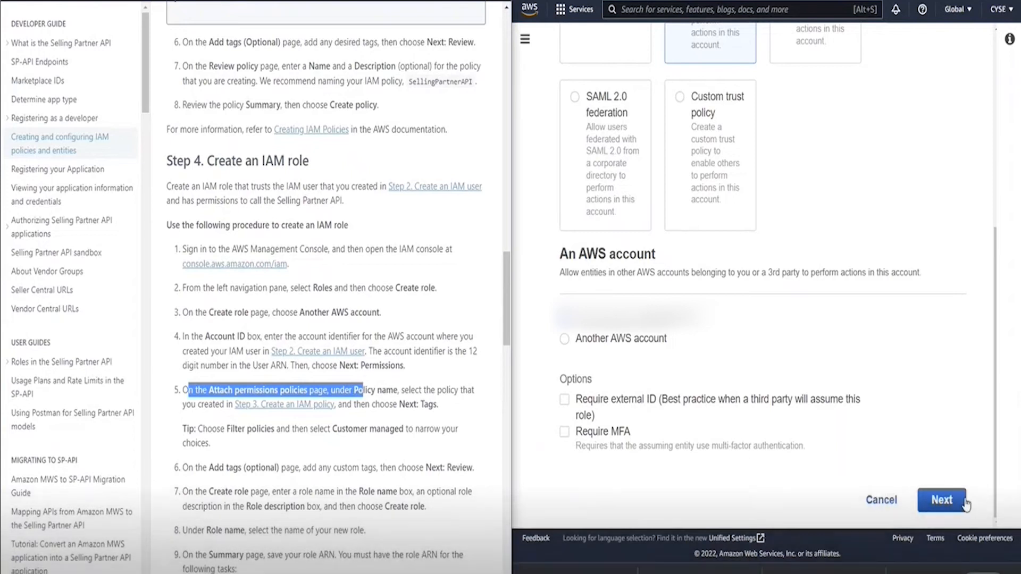
Attach only SuiteEngine_SellingPartnerAPI_Policy to the new role and continue to the review step
left_click(957, 505)
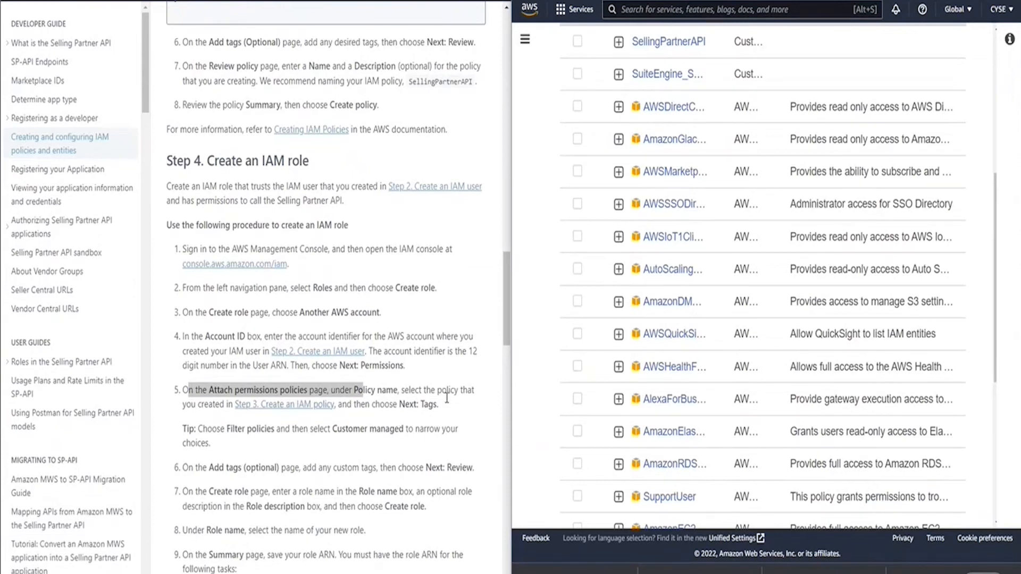
scroll(746, 346, "up", 6)
scroll(756, 301, "down", 2)
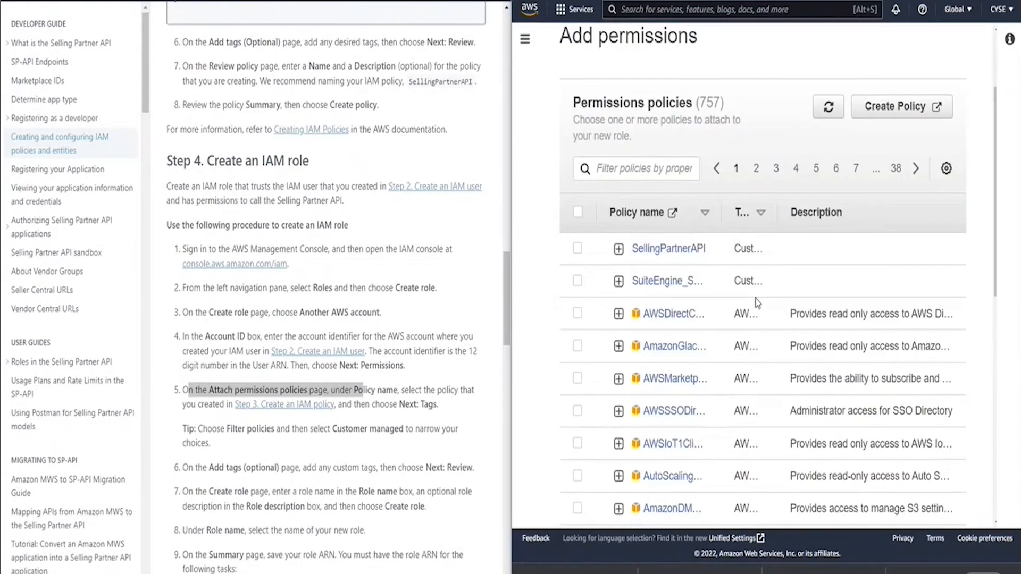
left_click(579, 286)
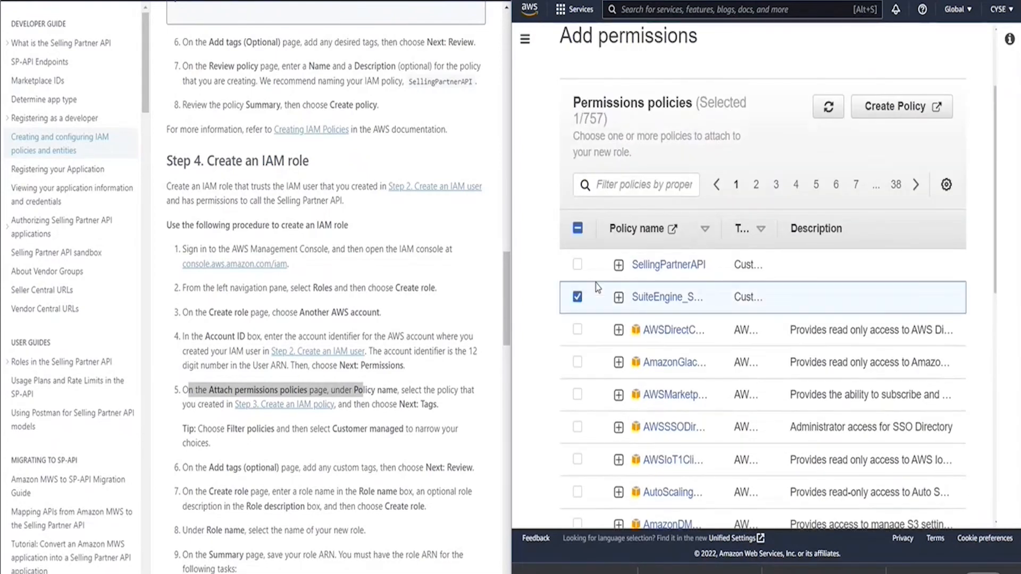
left_click_drag(719, 219, 840, 230)
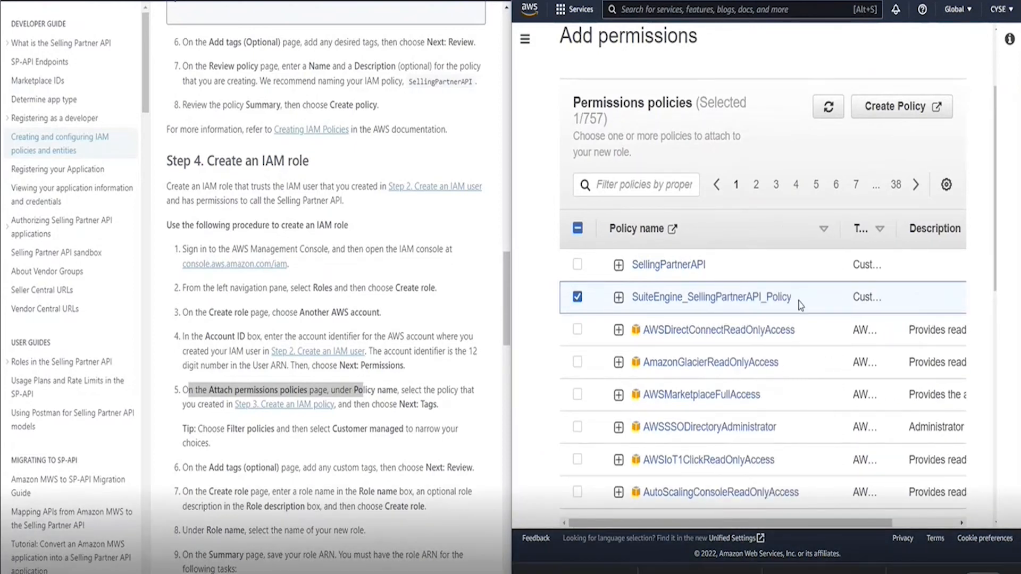
scroll(717, 335, "down", 10)
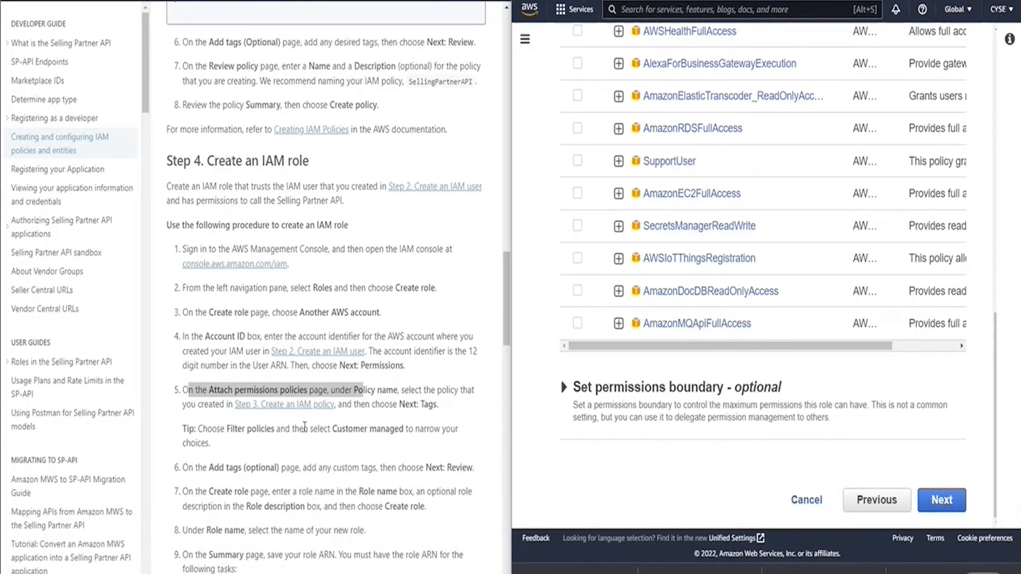
left_click(940, 503)
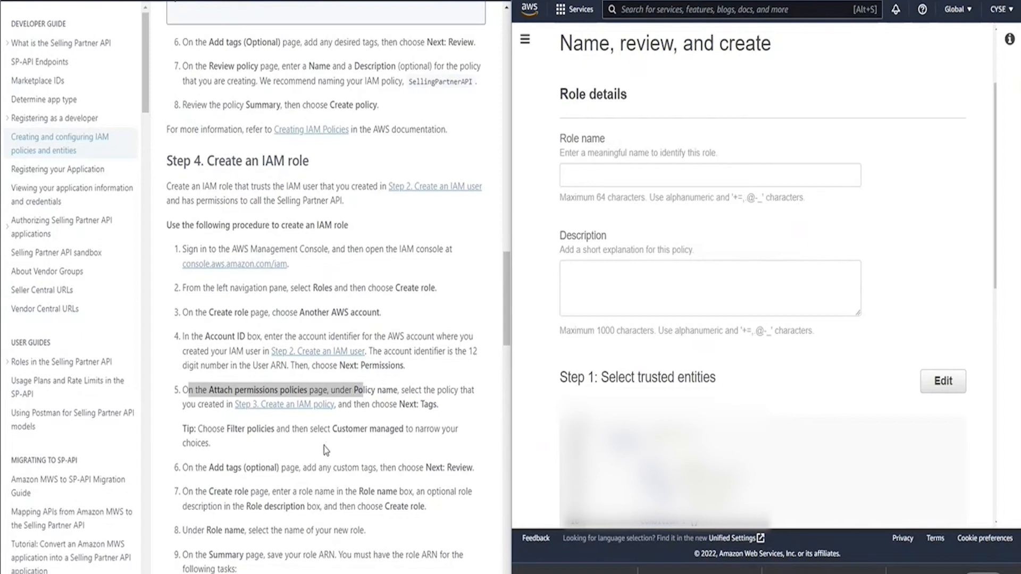
Name the role SuiteEngine_SellingPartnerAPI_Role, review its trust and permissions, and create it without tags
scroll(684, 272, "down", 10)
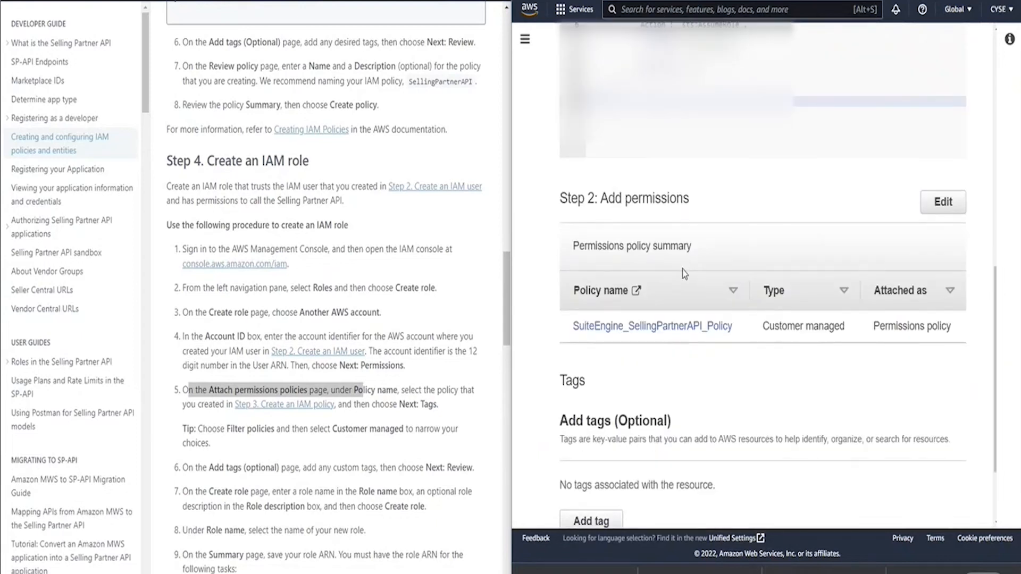
scroll(674, 257, "up", 8)
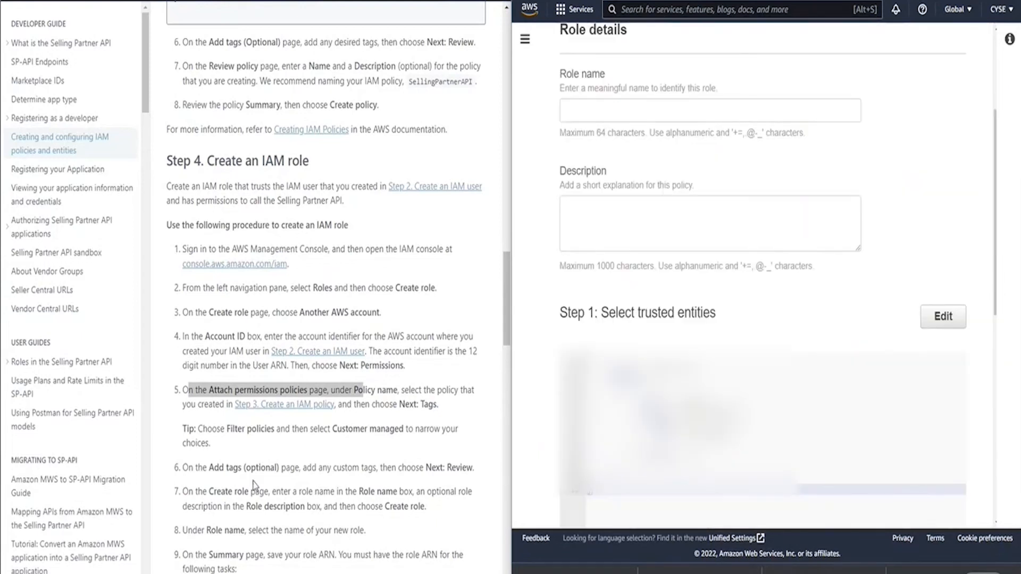
type("le")
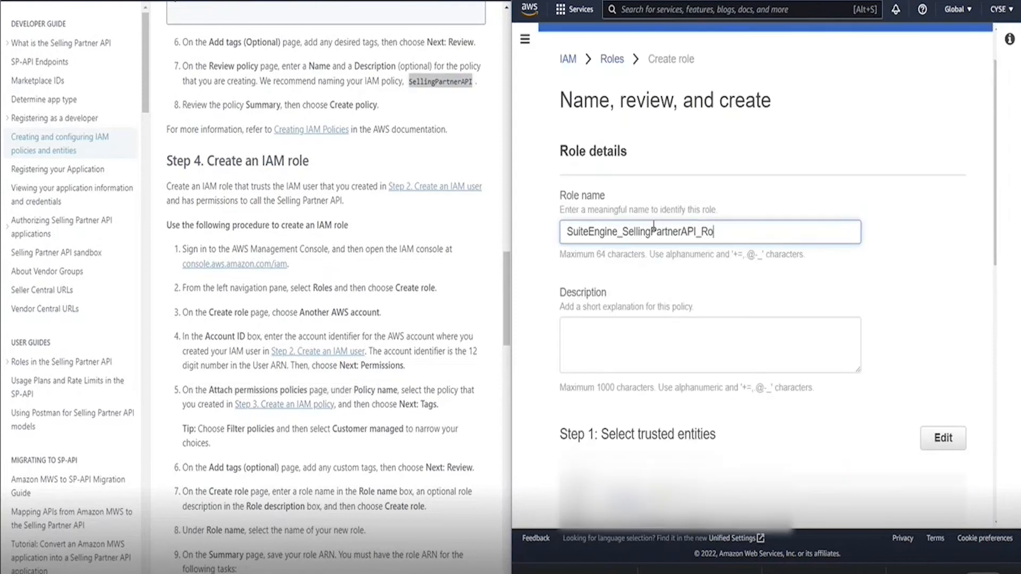
scroll(769, 280, "down", 2)
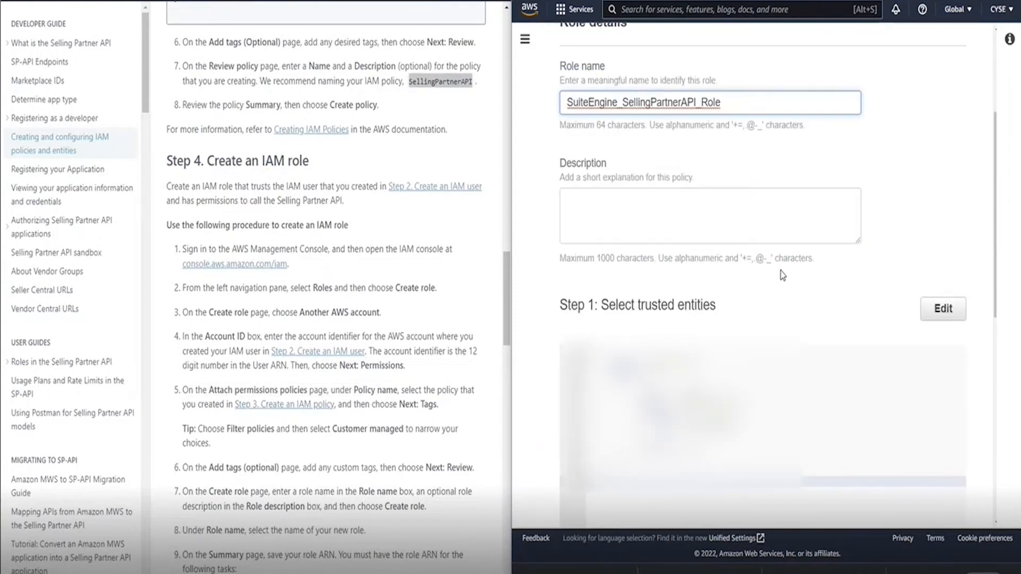
scroll(940, 334, "down", 4)
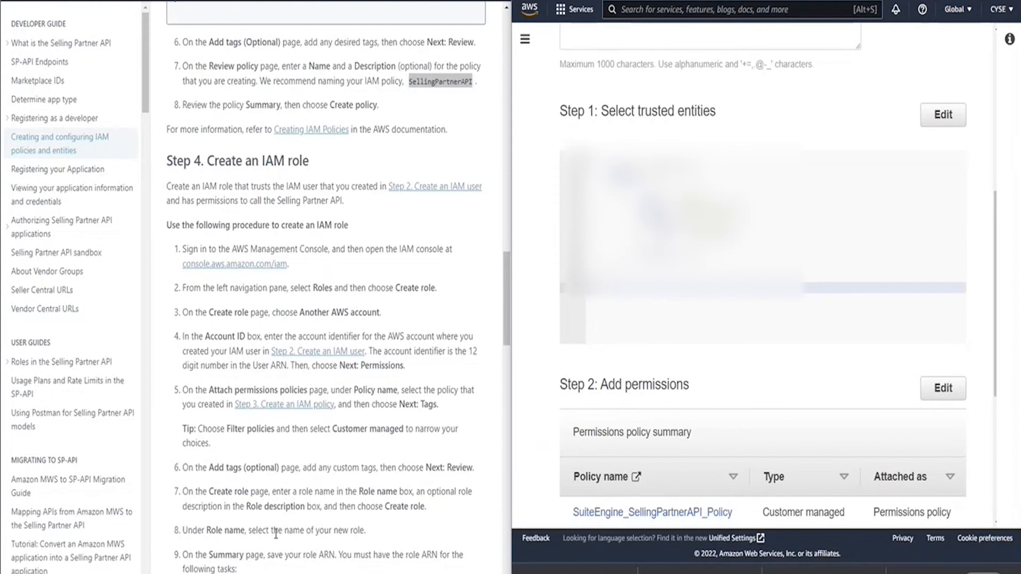
scroll(276, 529, "down", 2)
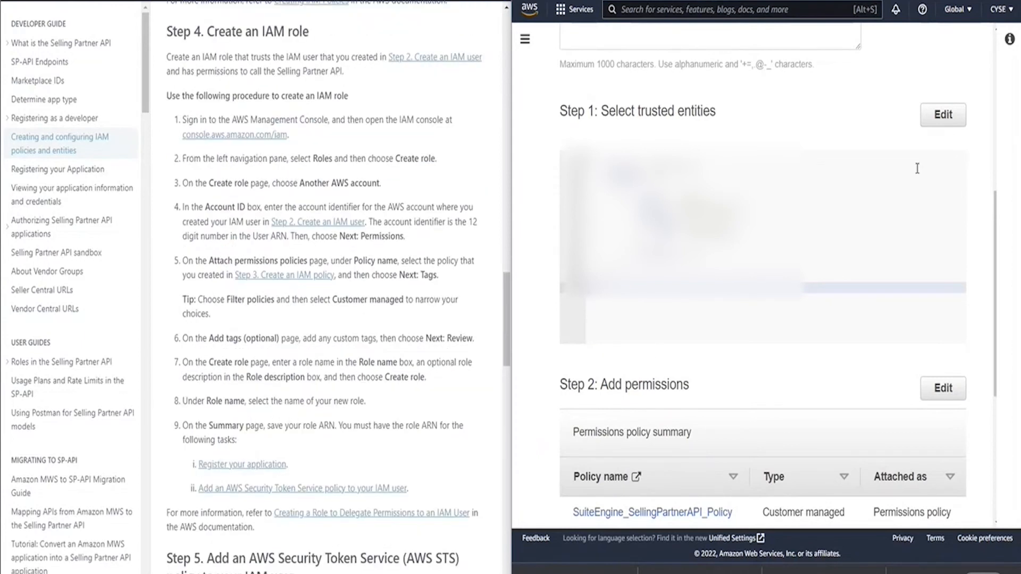
scroll(875, 204, "down", 1)
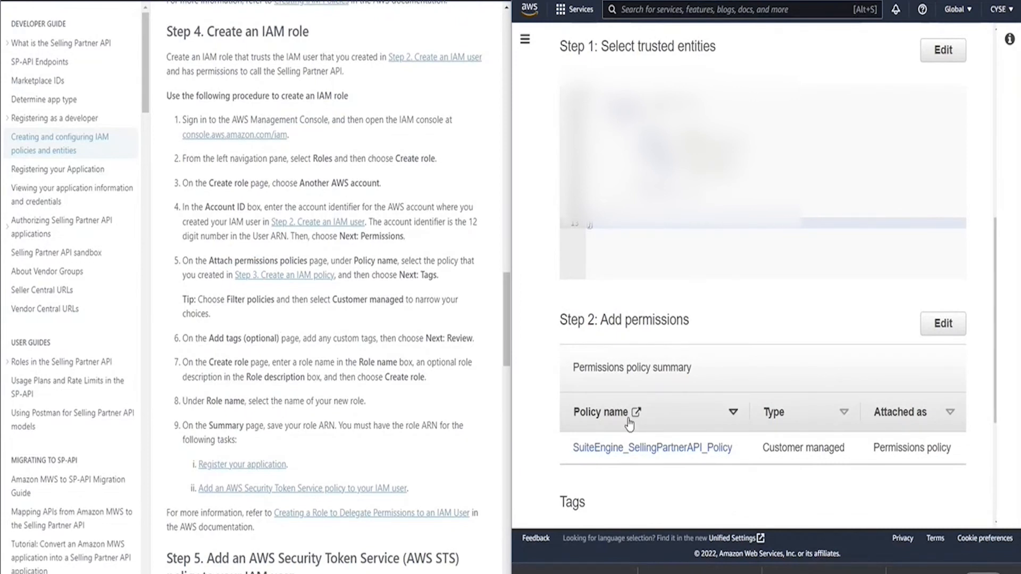
scroll(752, 300, "down", 2)
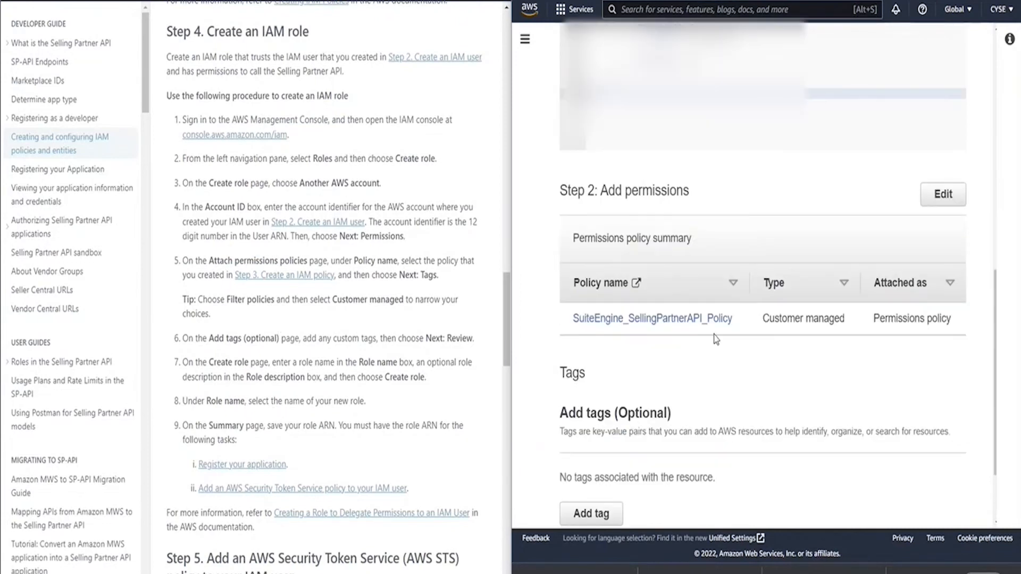
scroll(700, 344, "down", 2)
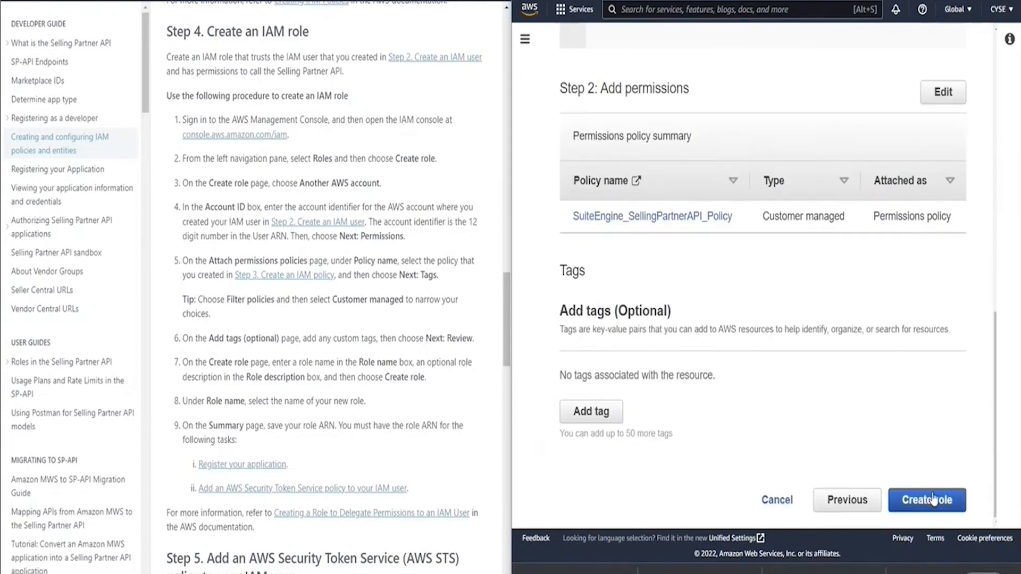
left_click(934, 505)
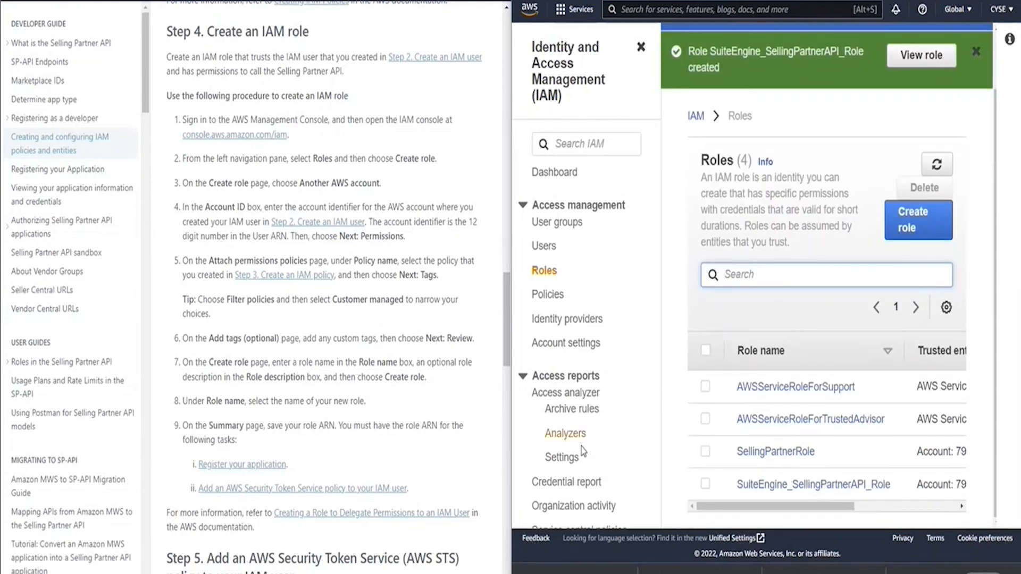
Open the SuiteEngine_SellingPartnerAPI_Role summary page from the success banner
left_click(811, 485)
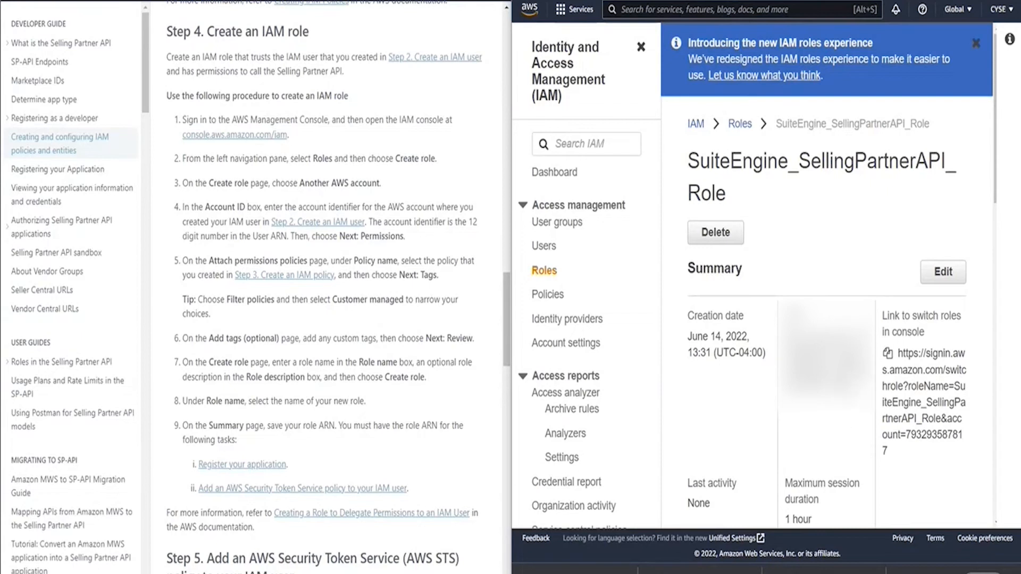
Copy the SuiteEngine_SellingPartnerAPI_Role ARN and paste it into the untitled Notepad note
left_click_drag(843, 386, 801, 337)
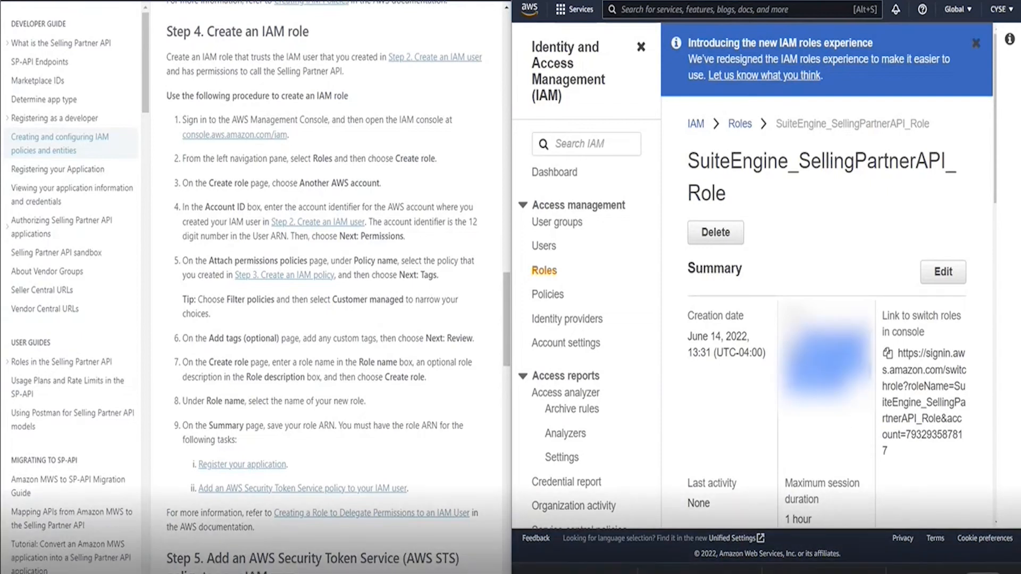
left_click(791, 337)
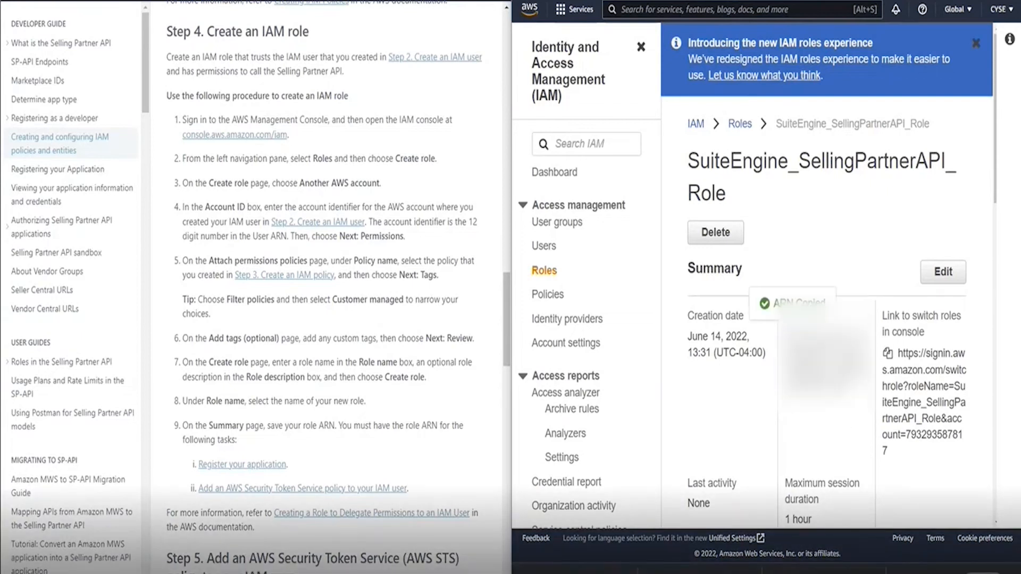
left_click_drag(795, 0, 752, 438)
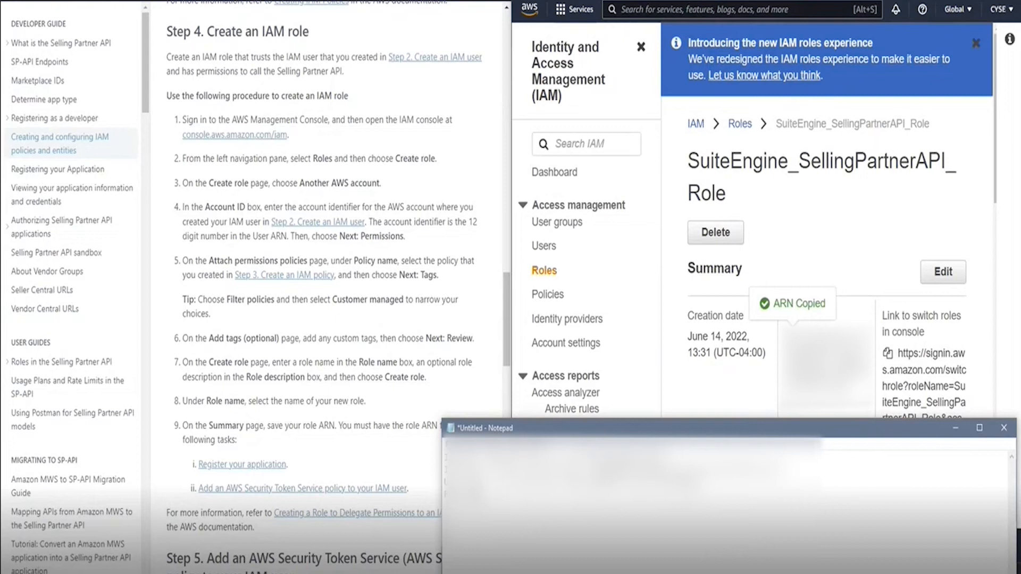
key("ctrl+v")
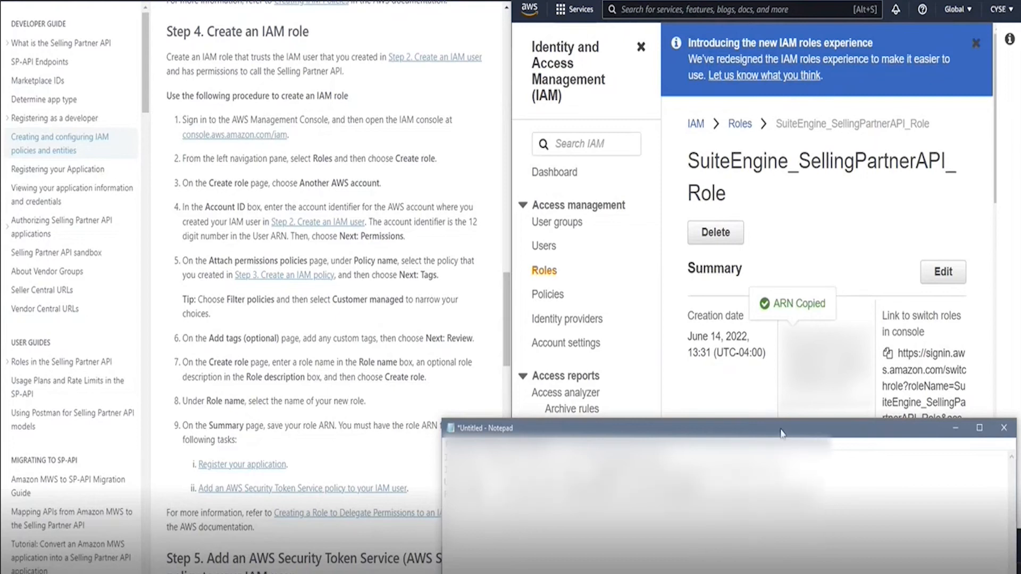
left_click_drag(782, 433, 792, 0)
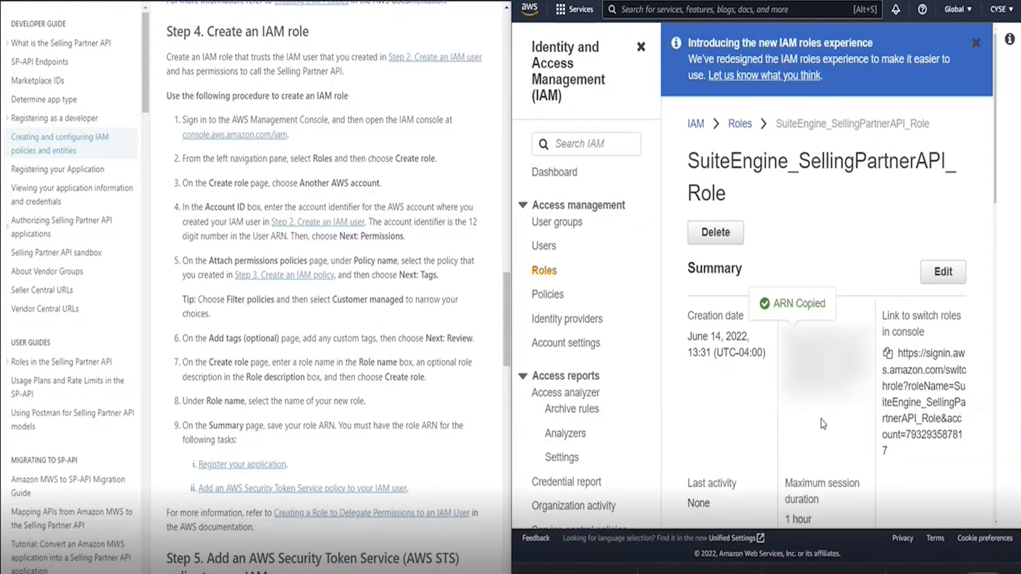
scroll(821, 420, "down", 5)
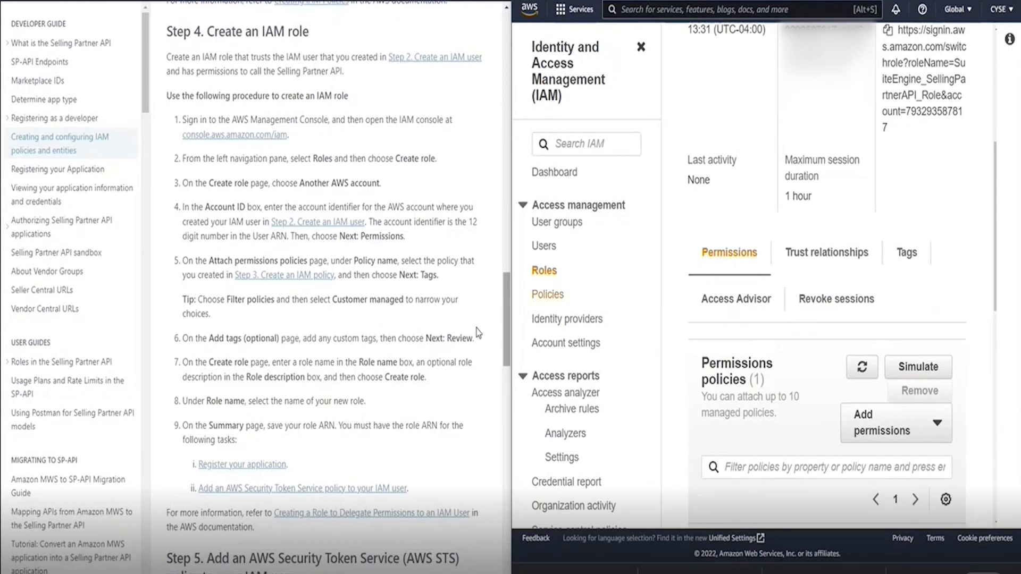
Scroll down the page while heading to the suiteengine user's inline policy editor
scroll(367, 378, "down", 1)
scroll(357, 389, "down", 2)
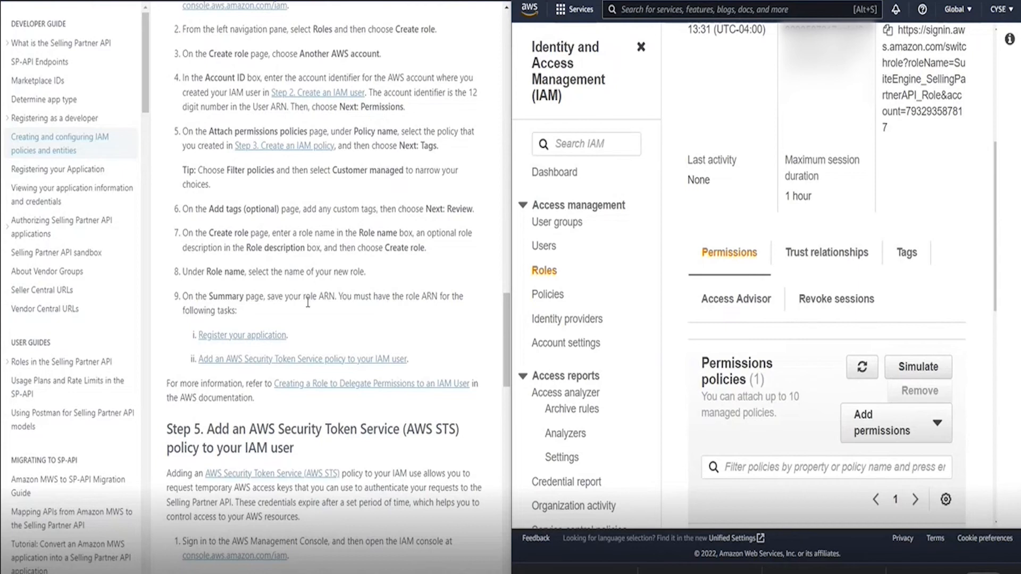
scroll(290, 310, "down", 1)
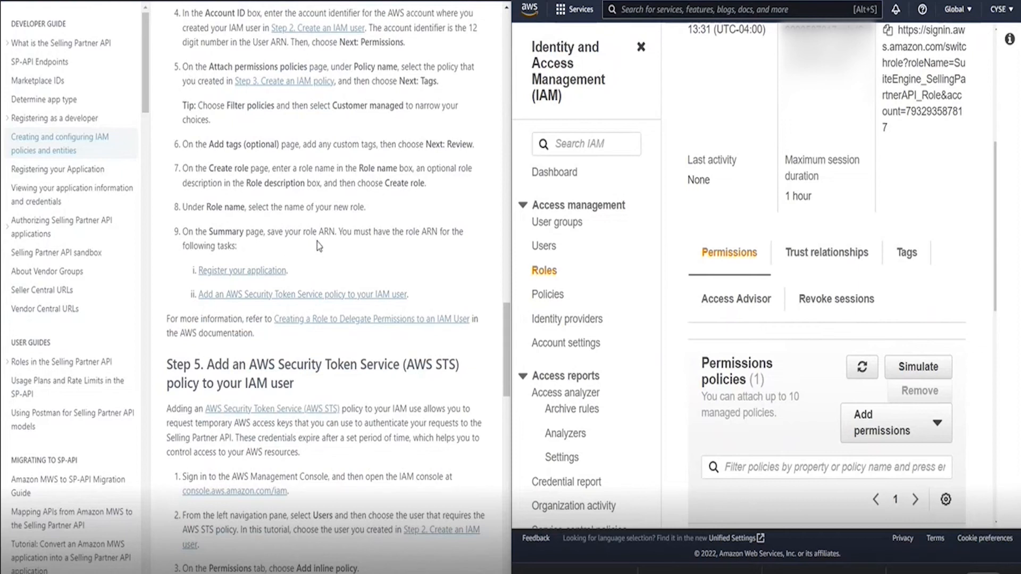
scroll(300, 261, "down", 3)
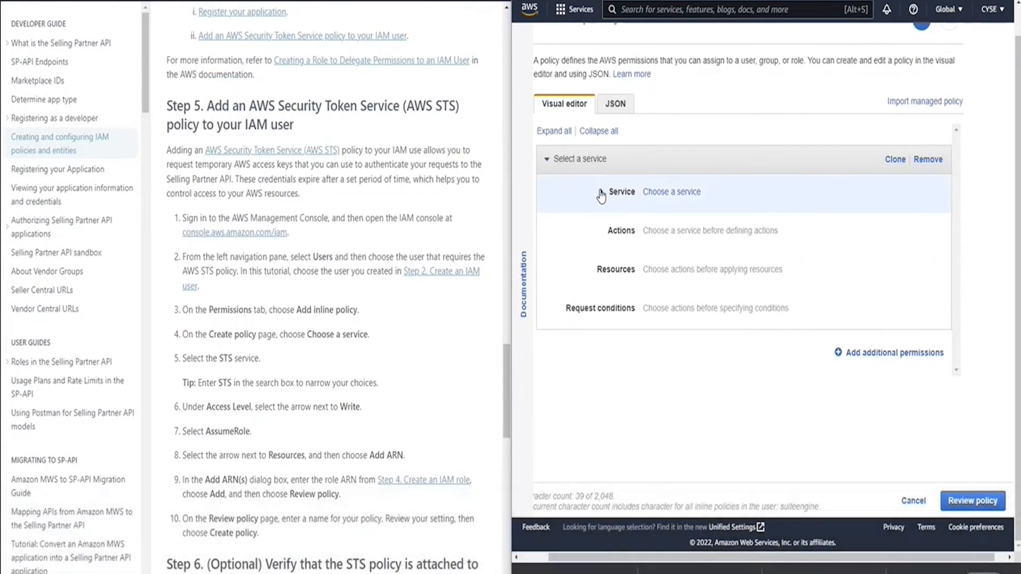
Choose STS as the inline policy's service
left_click(662, 192)
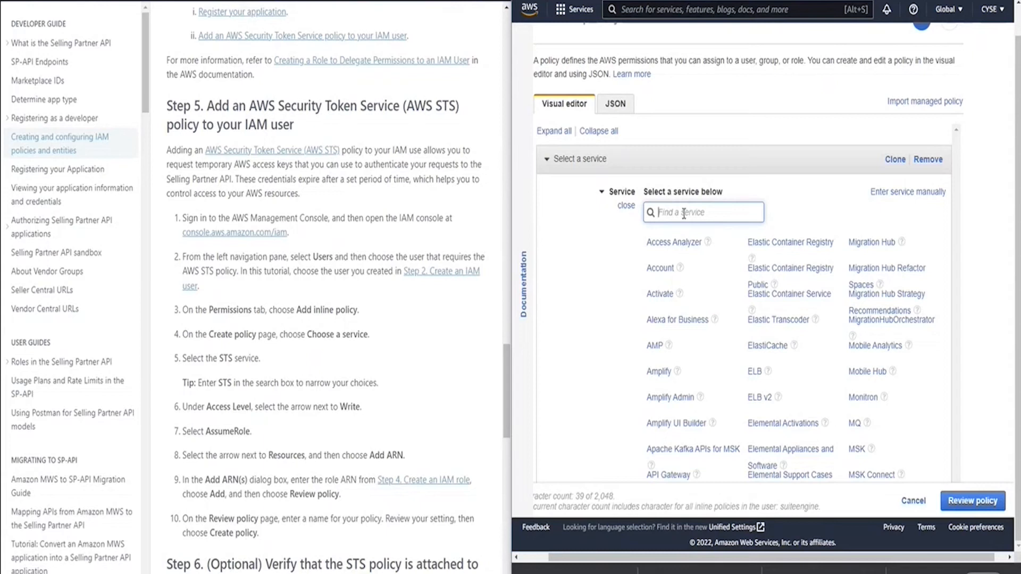
type("STS")
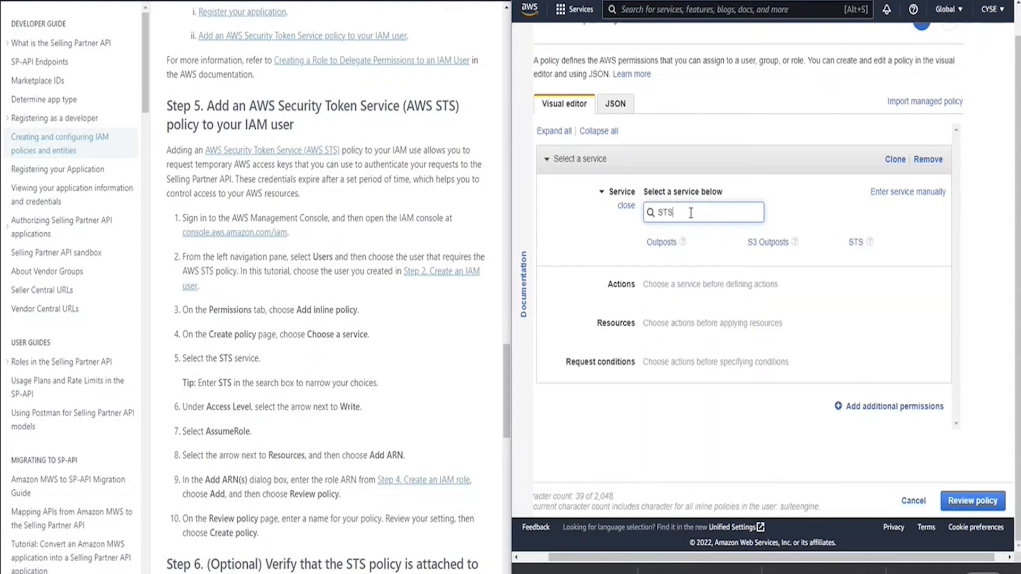
left_click(857, 247)
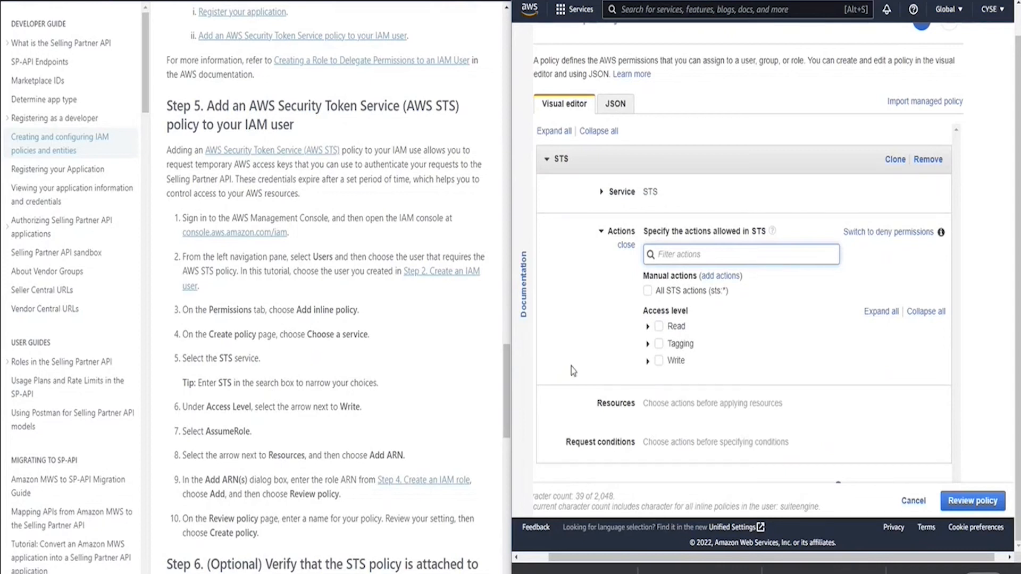
Restrict the STS write actions to AssumeRole only, unticking the other write actions
left_click(663, 362)
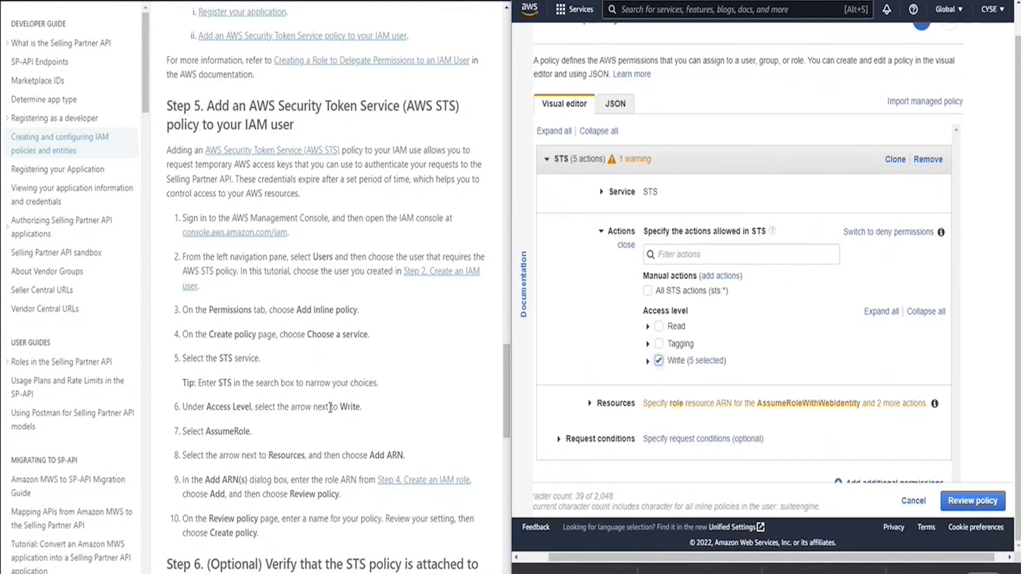
left_click(648, 361)
scroll(665, 372, "down", 2)
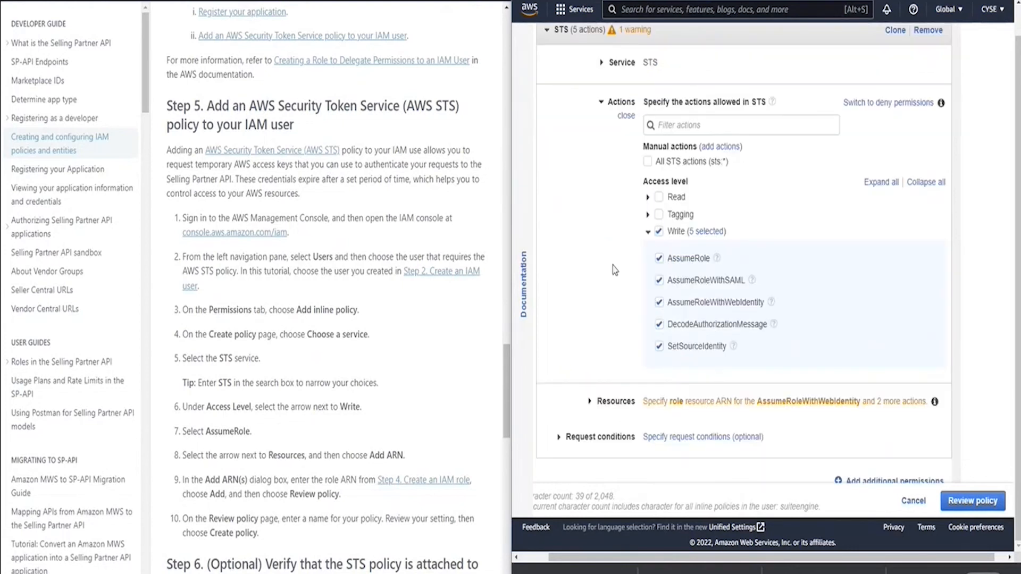
left_click(659, 231)
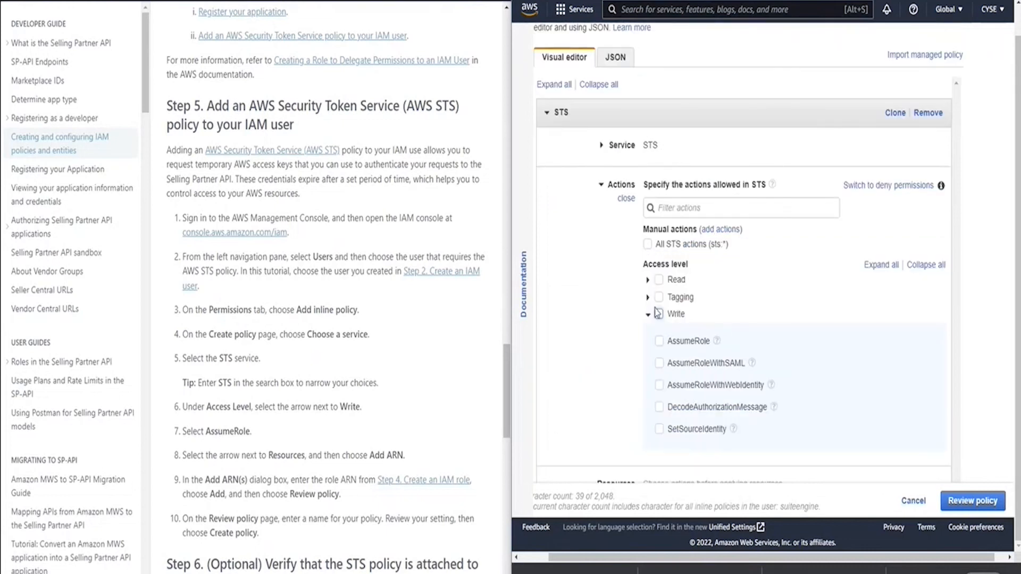
left_click(660, 341)
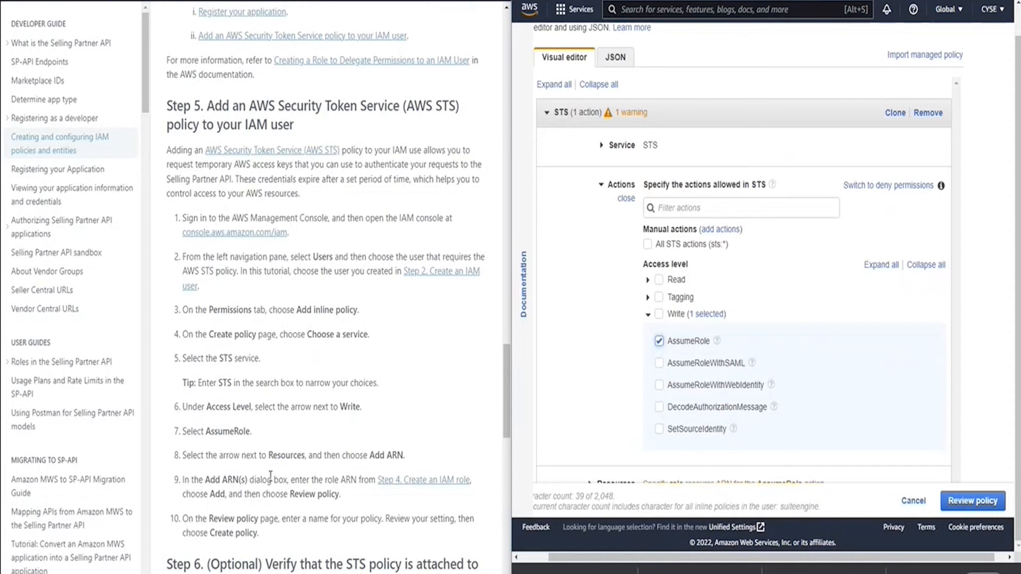
scroll(242, 453, "down", 1)
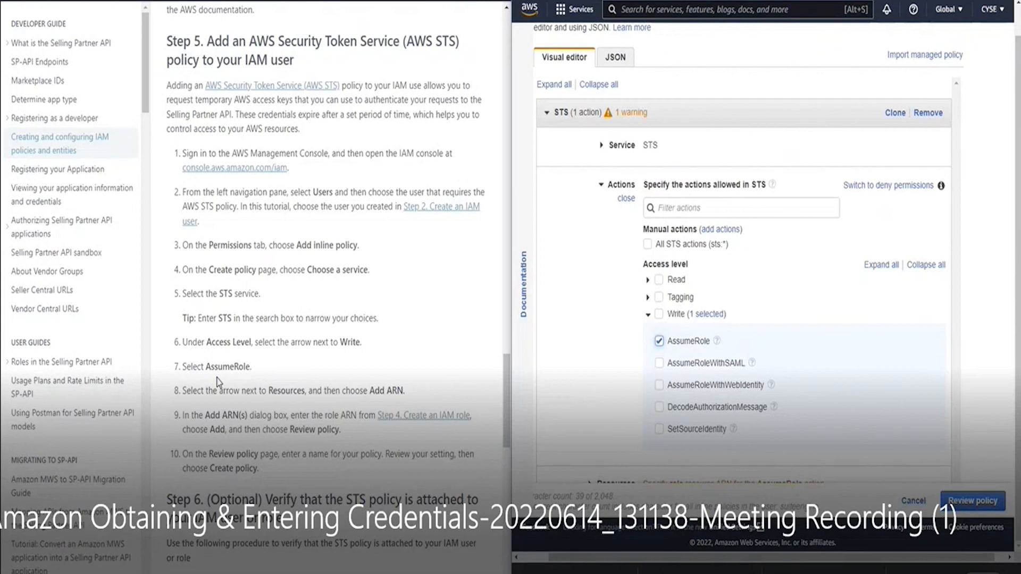
scroll(216, 427, "up", 1)
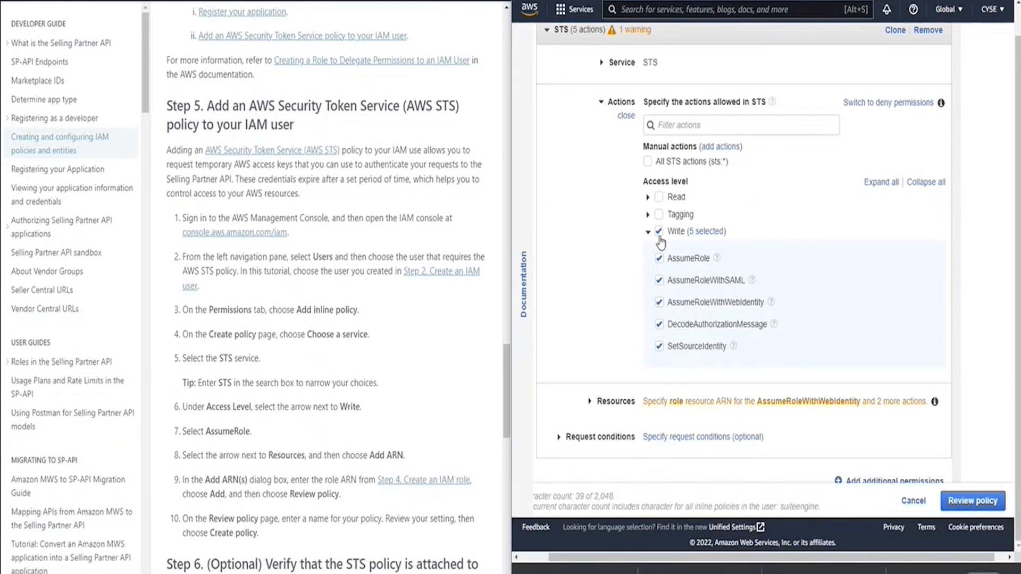
left_click(659, 233)
left_click(659, 342)
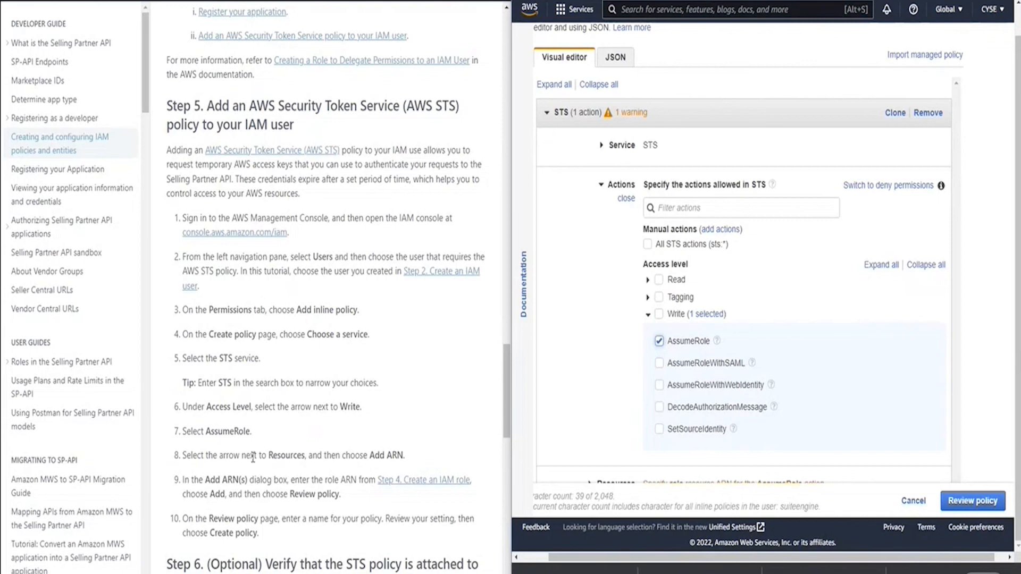
scroll(250, 468, "down", 1)
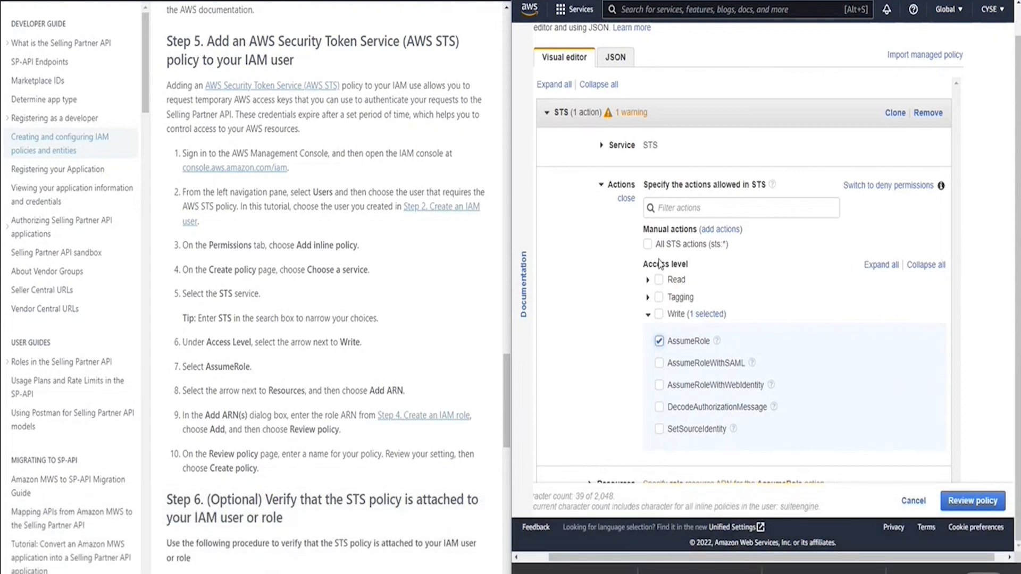
scroll(646, 282, "down", 2)
Limit AssumeRole's resource to the role ARN saved in Notepad, then review the policy
left_click(591, 369)
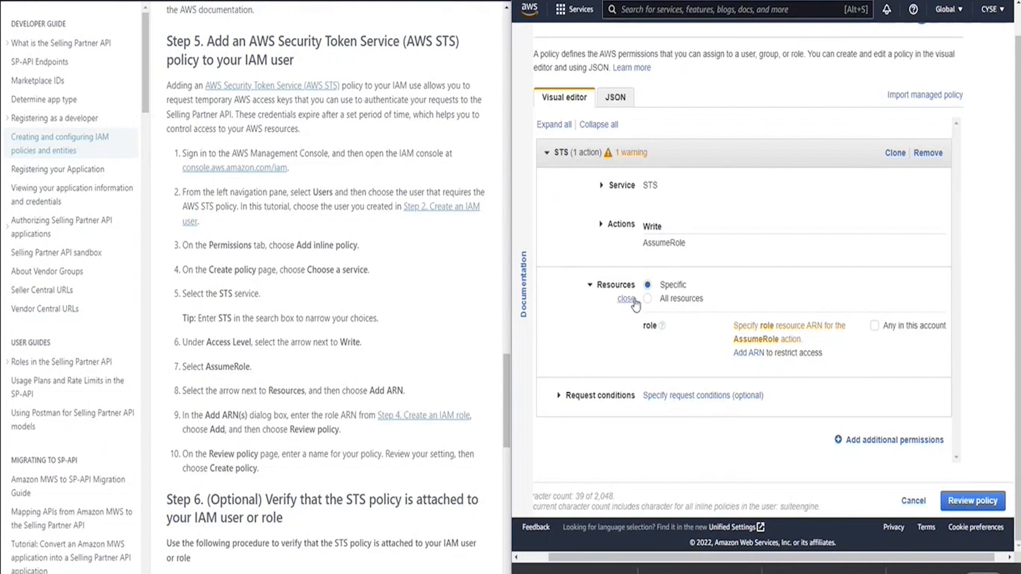
left_click(749, 357)
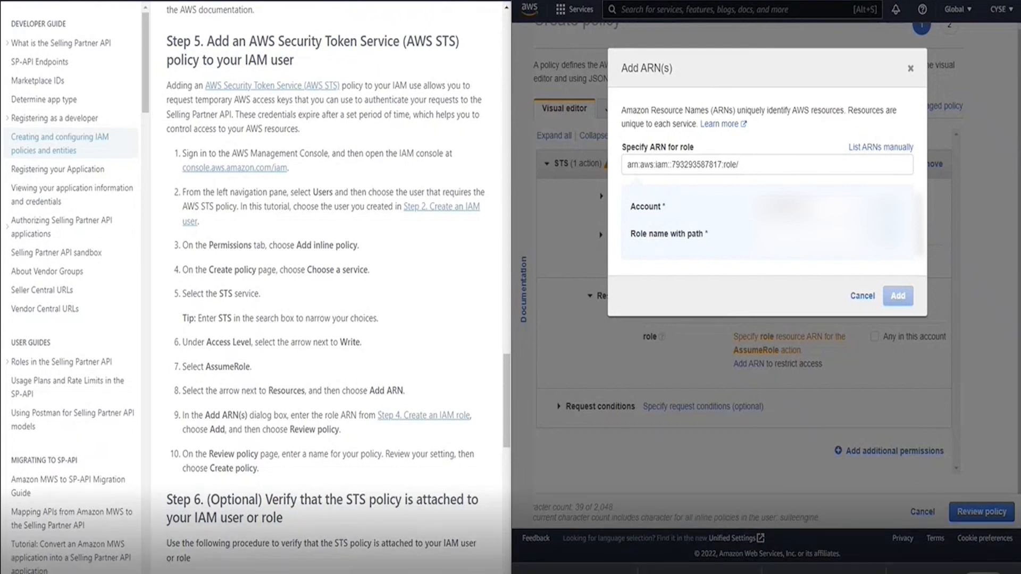
key("alt+Tab")
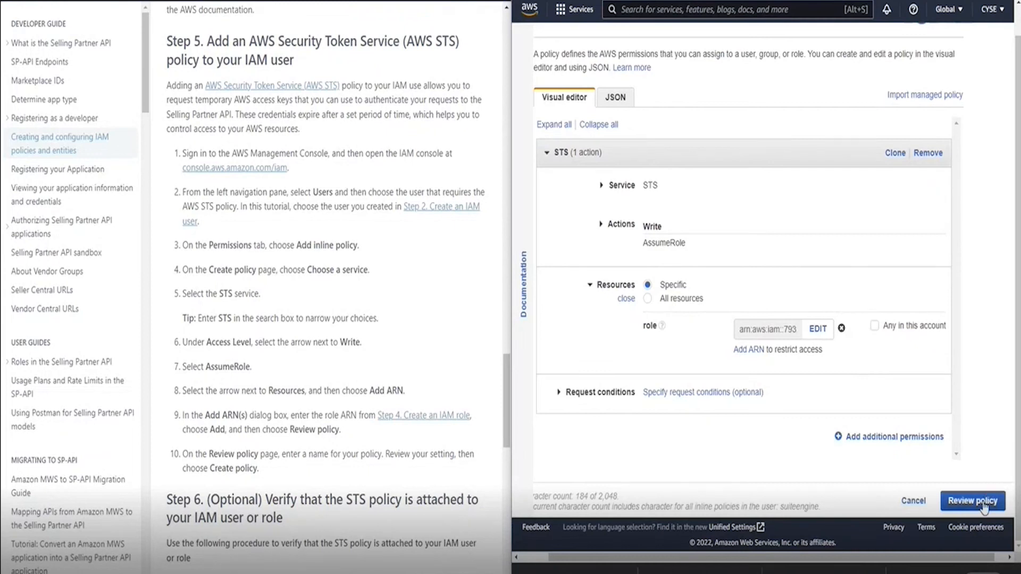
left_click(983, 508)
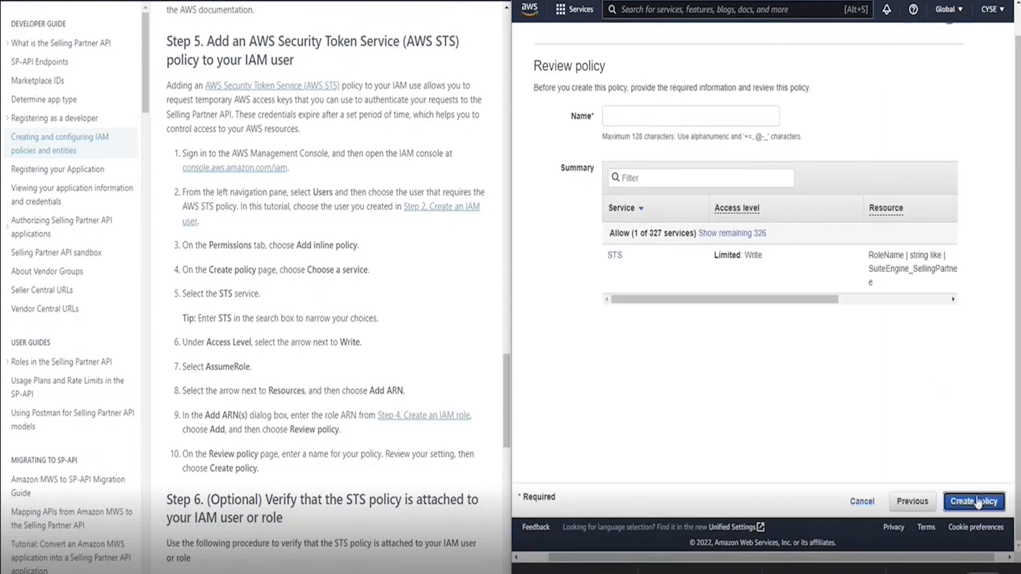
Name the inline policy SuiteEngine_STS_Policy and create it
left_click(978, 504)
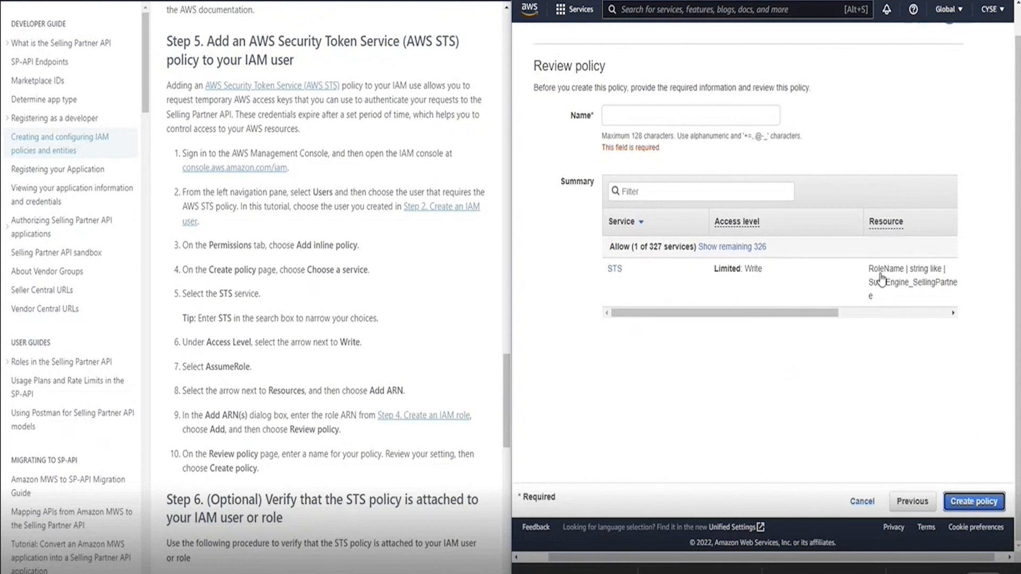
left_click(675, 112)
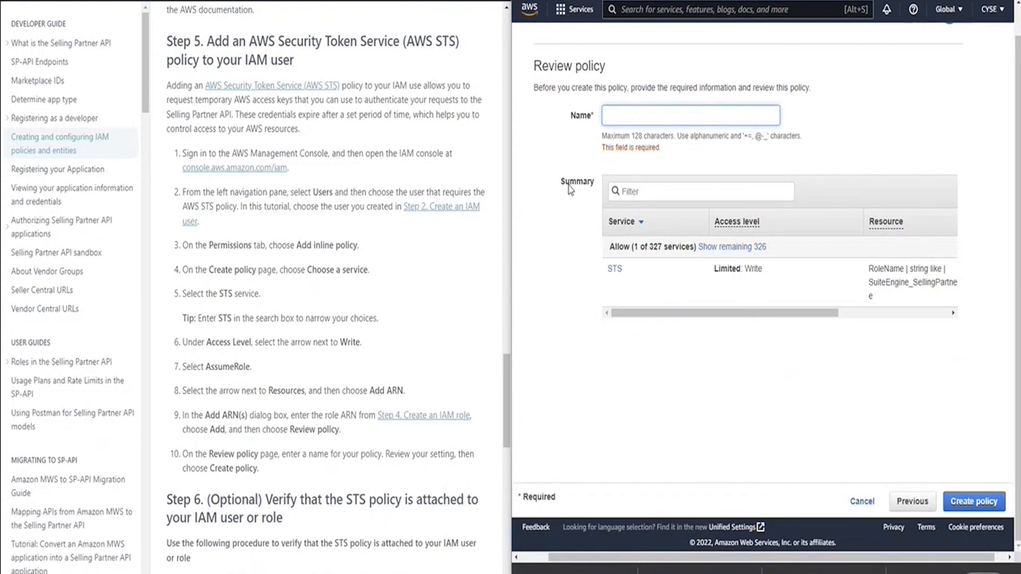
type("Sut")
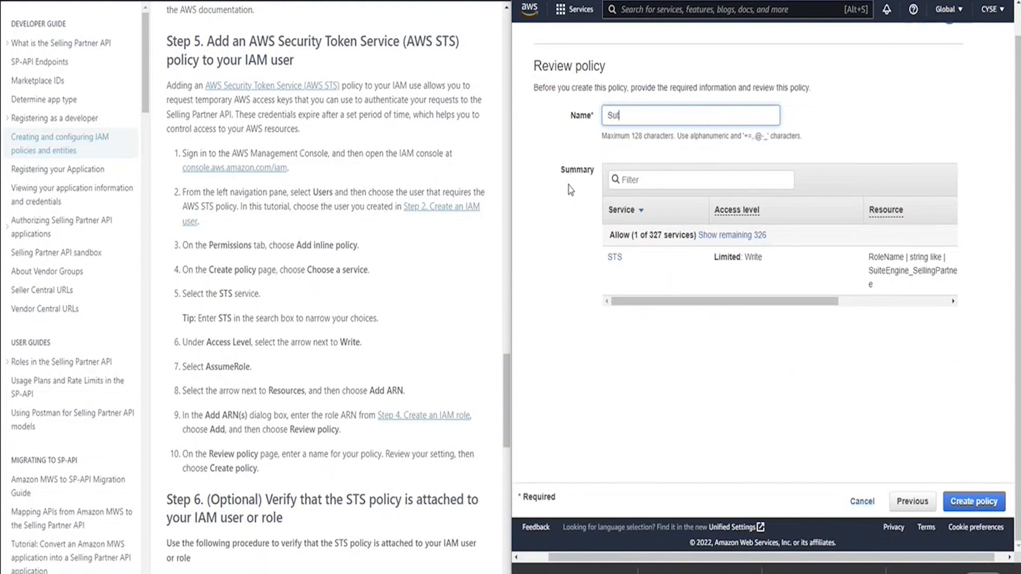
type("iteEngine_STS_Policy")
left_click(987, 504)
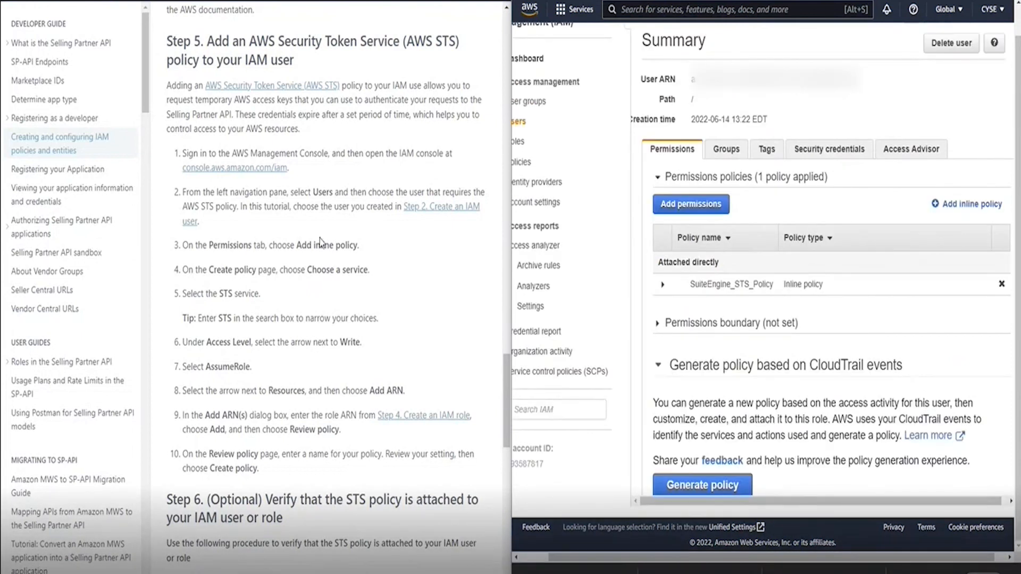
Scroll the suiteengine user's Permissions tab to confirm SuiteEngine_STS_Policy is listed inline
scroll(830, 365, "down", 1)
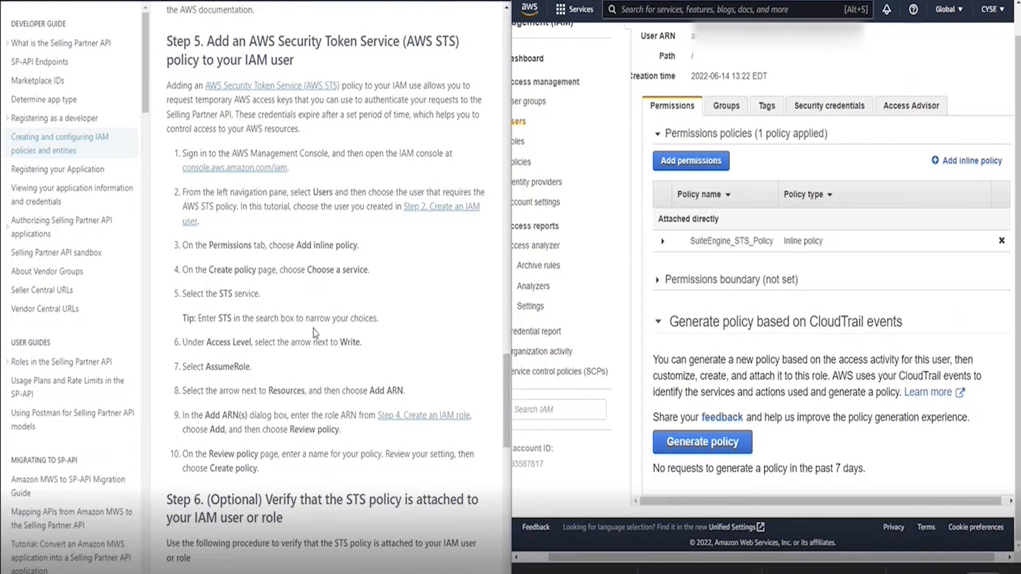
scroll(314, 333, "down", 3)
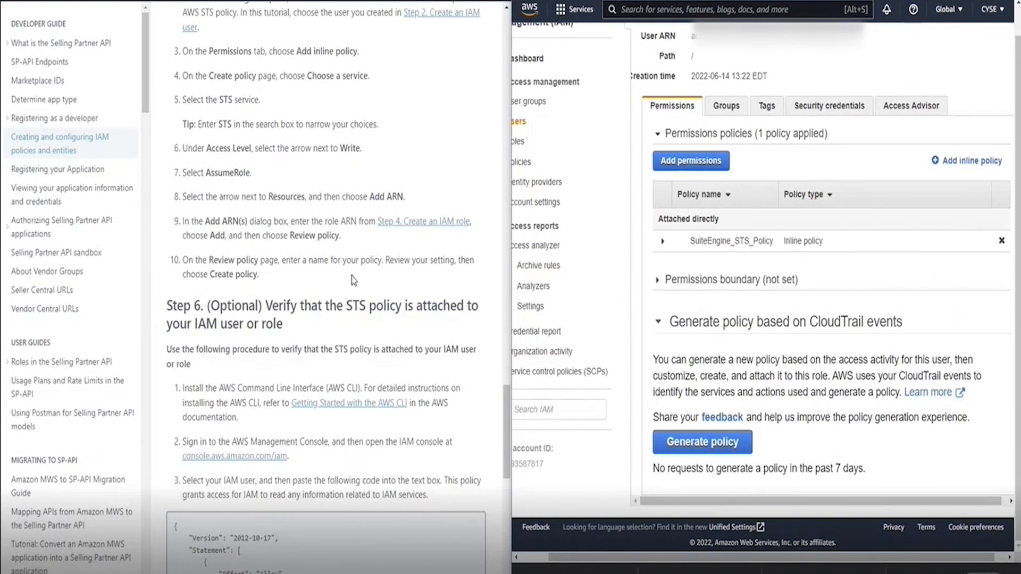